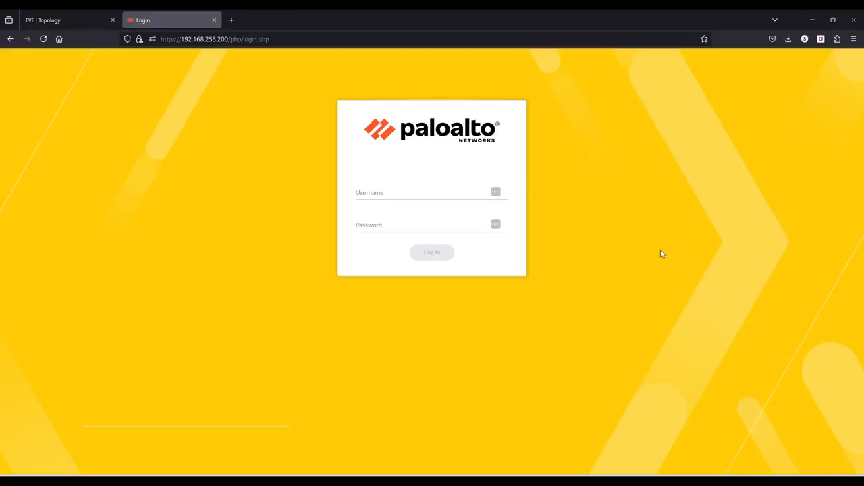
# Log in to the PA-VM with the admin credentials and decline Firefox's password-save offer
pyautogui.click(372, 196)
pyautogui.write('admin')
pyautogui.press('capslock')
pyautogui.press('capslock')
pyautogui.write('admin')
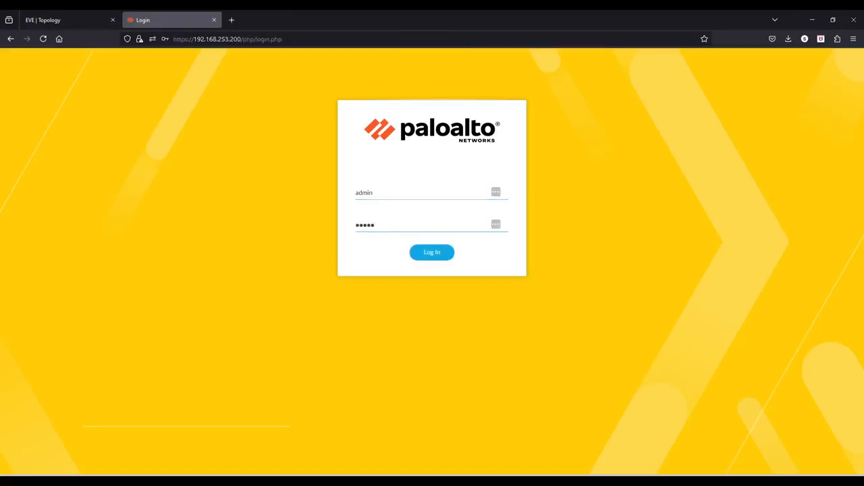
pyautogui.press('Return')
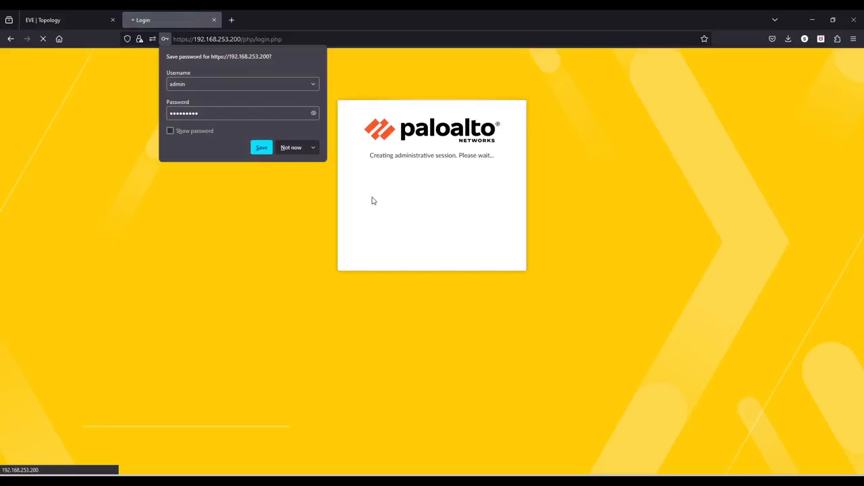
pyautogui.click(291, 149)
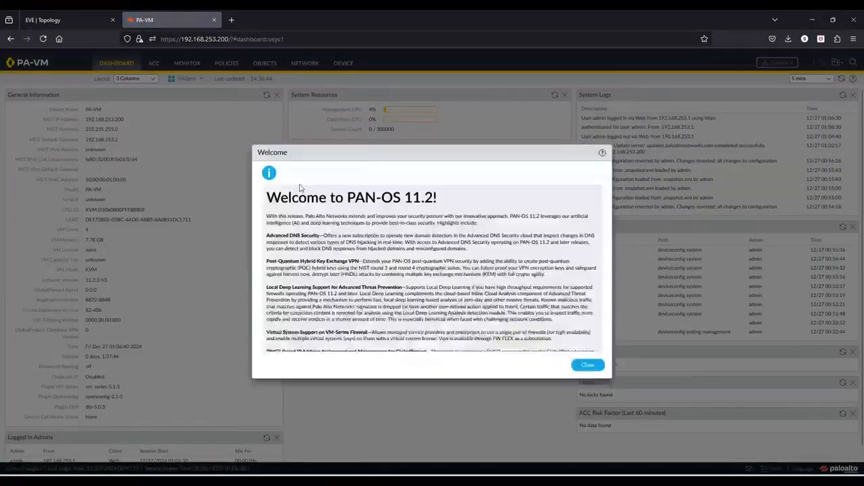
# Close the Welcome to PAN-OS 11.2 dialog and go to Device > Setup > Management
pyautogui.click(579, 366)
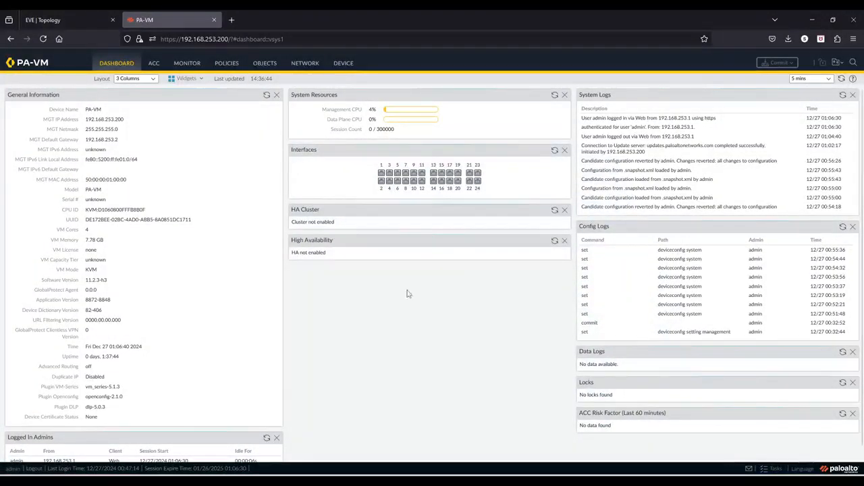
pyautogui.click(345, 64)
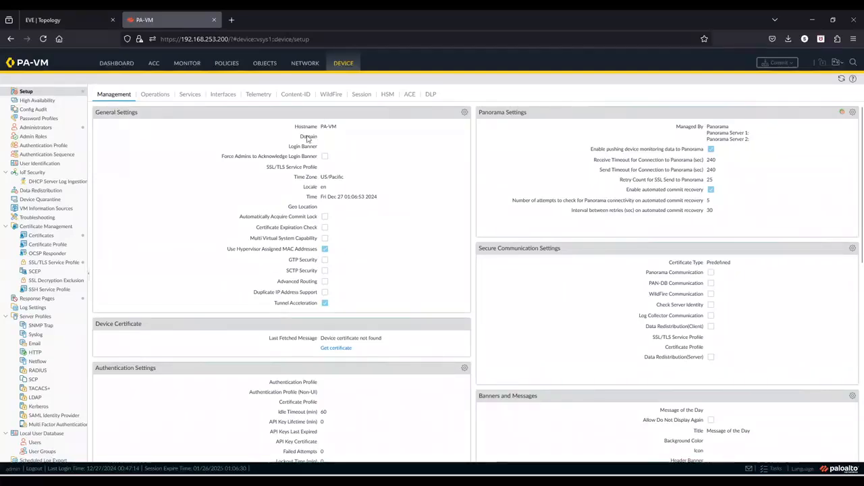
# Replace hostname PA-VM with a space-free name ending in '-PaloAlto' and enter the .local domain
pyautogui.click(464, 113)
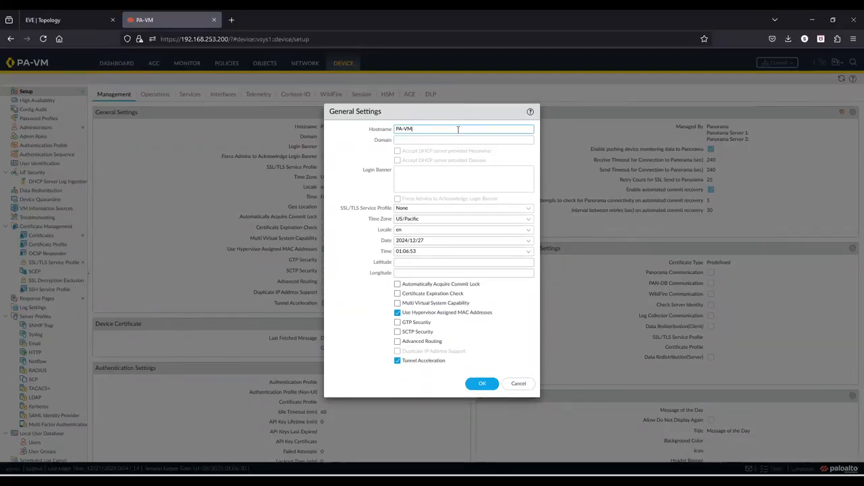
pyautogui.press('BackSpace')
pyautogui.press('BackSpace')
pyautogui.press('BackSpace')
pyautogui.press('BackSpace')
pyautogui.write('S')
pyautogui.press('capslock')
pyautogui.write('hivam- Palo')
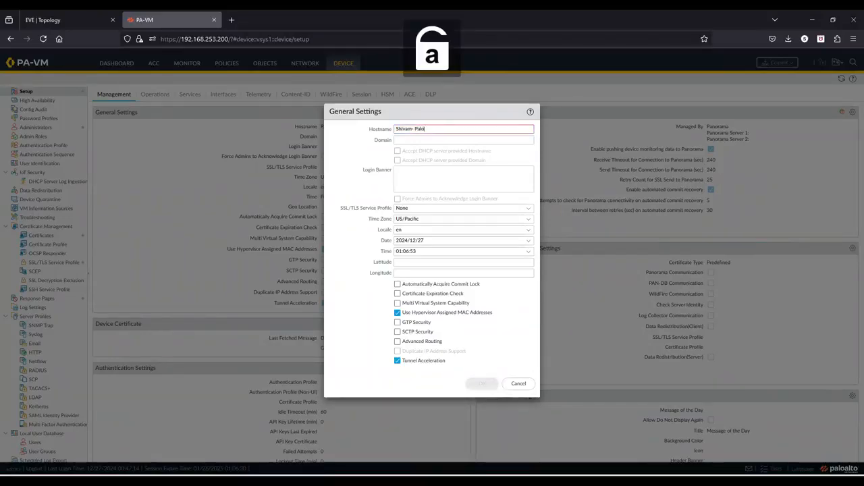
pyautogui.write('Alto')
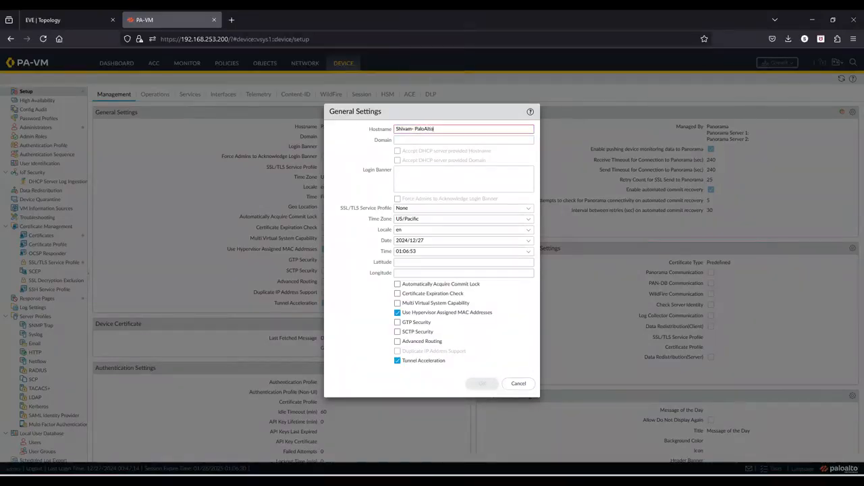
pyautogui.click(457, 138)
pyautogui.write('shivam.local')
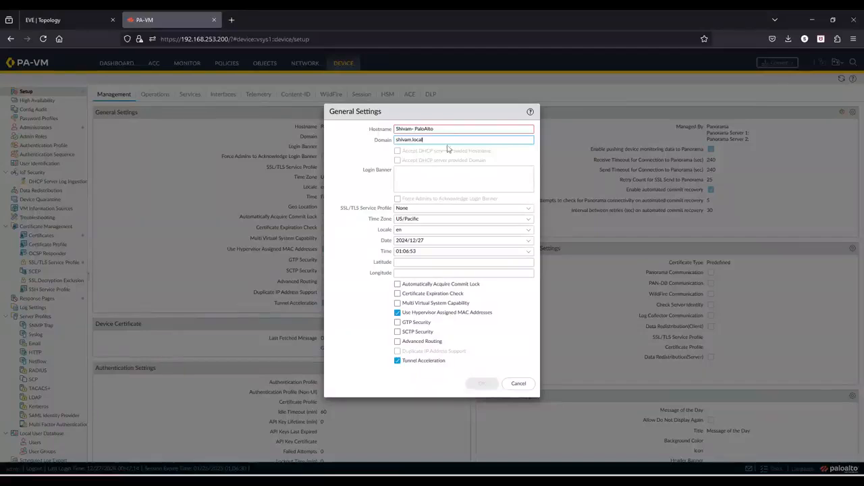
pyautogui.moveTo(419, 132)
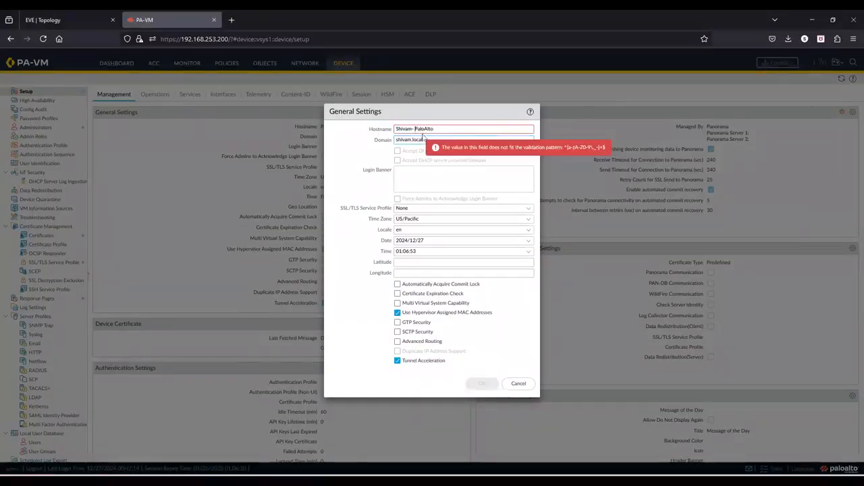
pyautogui.click(415, 129)
pyautogui.press('BackSpace')
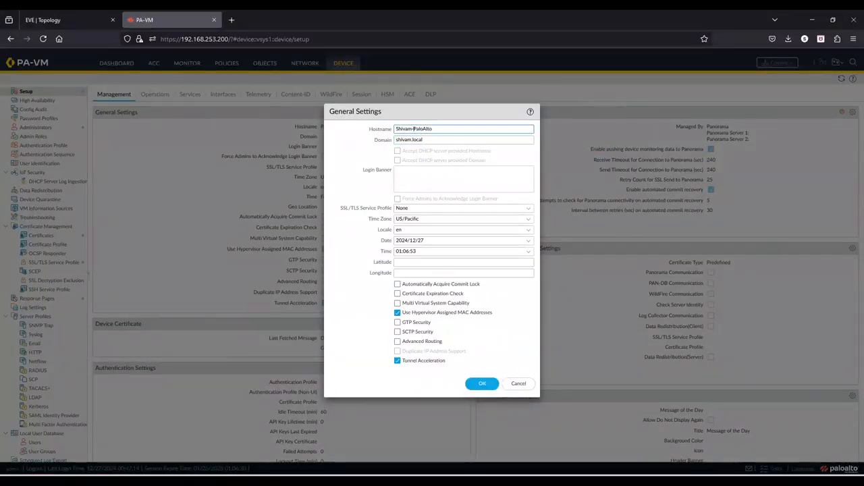
pyautogui.click(416, 175)
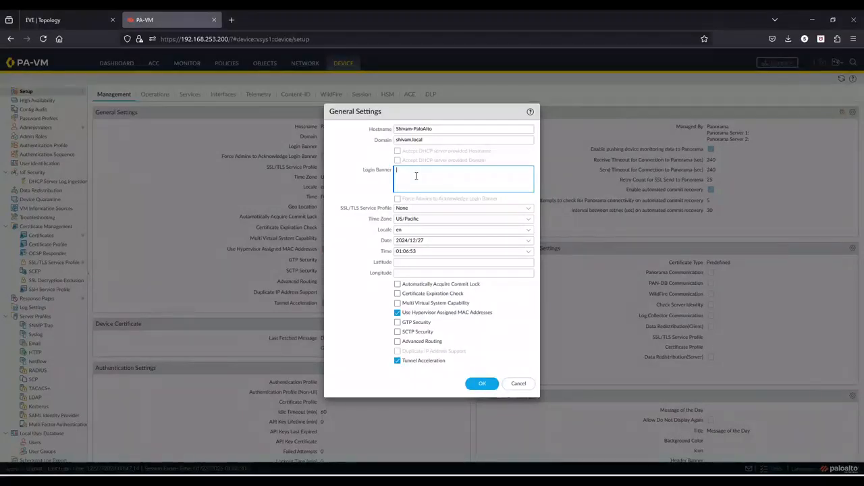
# Write the banner's first line: device is organization property, unauthorized access attempts are strictly prohibited
pyautogui.press('capslock')
pyautogui.write('T')
pyautogui.press('capslock')
pyautogui.write('his')
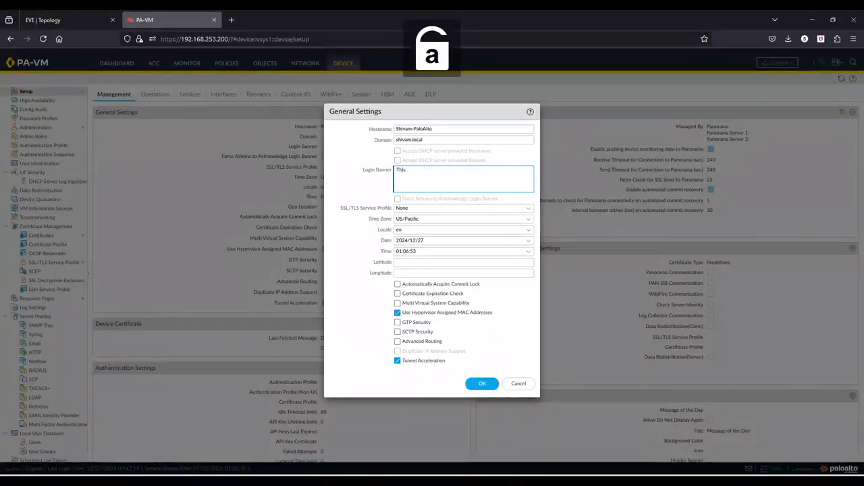
pyautogui.write('.device ')
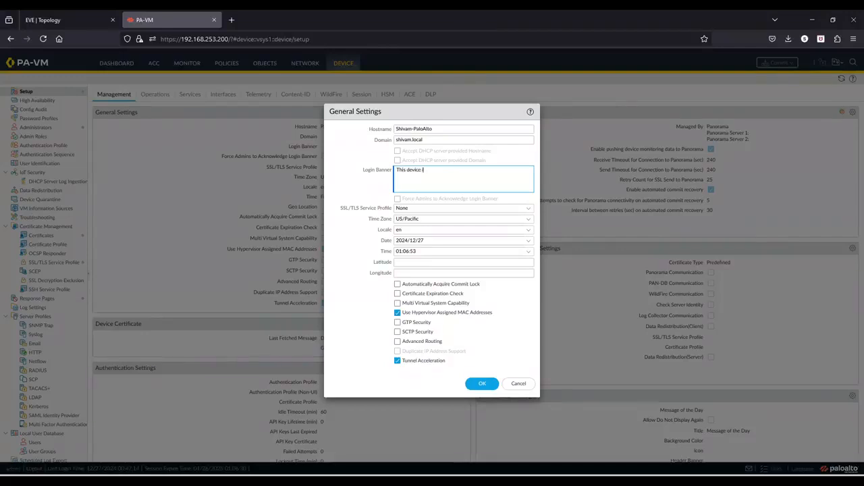
pyautogui.write('is a porperty of')
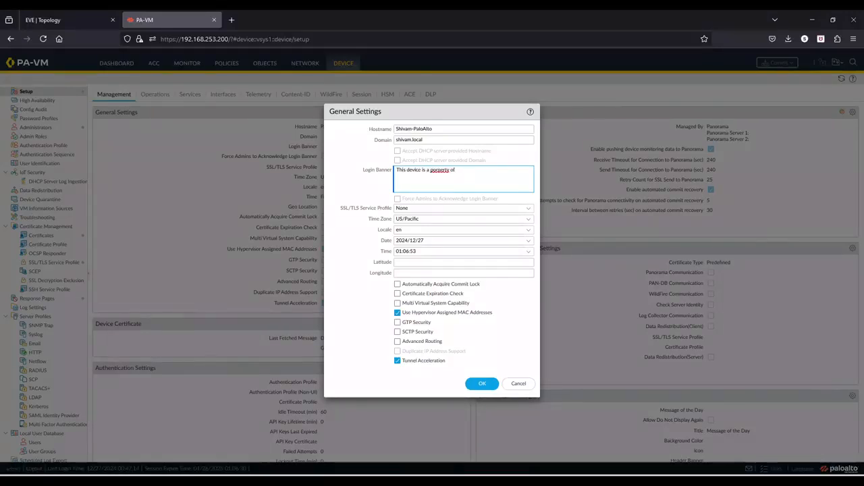
pyautogui.press('BackSpace')
pyautogui.press('BackSpace')
pyautogui.press('BackSpace')
pyautogui.press('BackSpace')
pyautogui.press('BackSpace')
pyautogui.press('BackSpace')
pyautogui.press('BackSpace')
pyautogui.press('BackSpace')
pyautogui.press('BackSpace')
pyautogui.press('BackSpace')
pyautogui.write('roperty of shivam.local')
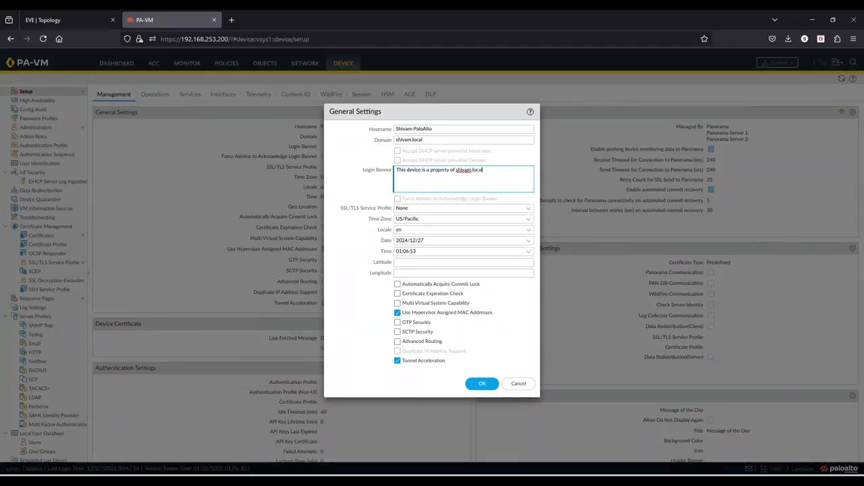
pyautogui.write(' orga')
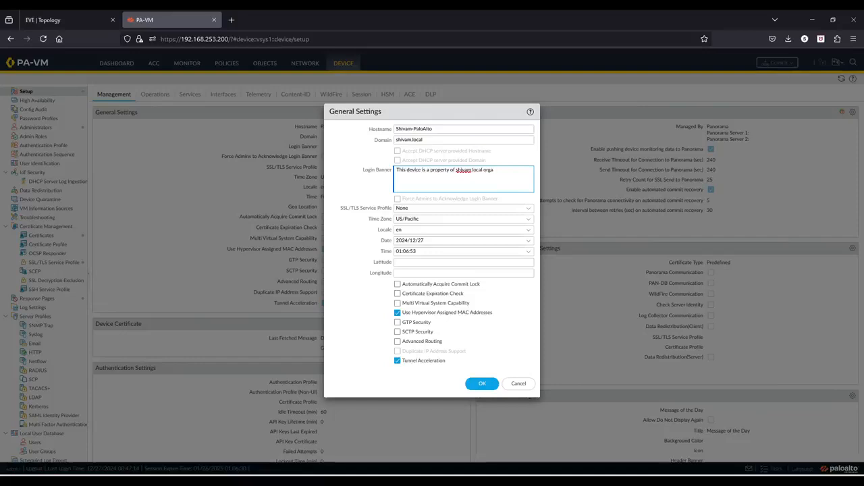
pyautogui.write('nizsati')
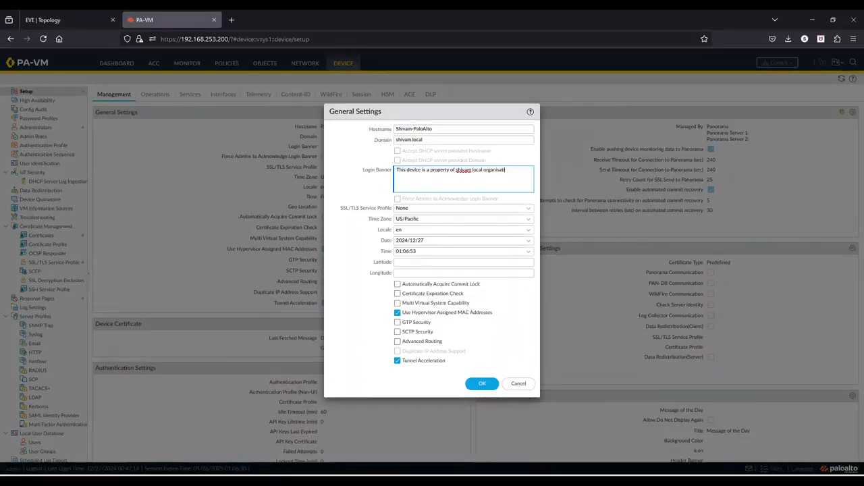
pyautogui.write('on.')
pyautogui.click(500, 170)
pyautogui.press('BackSpace')
pyautogui.write('z')
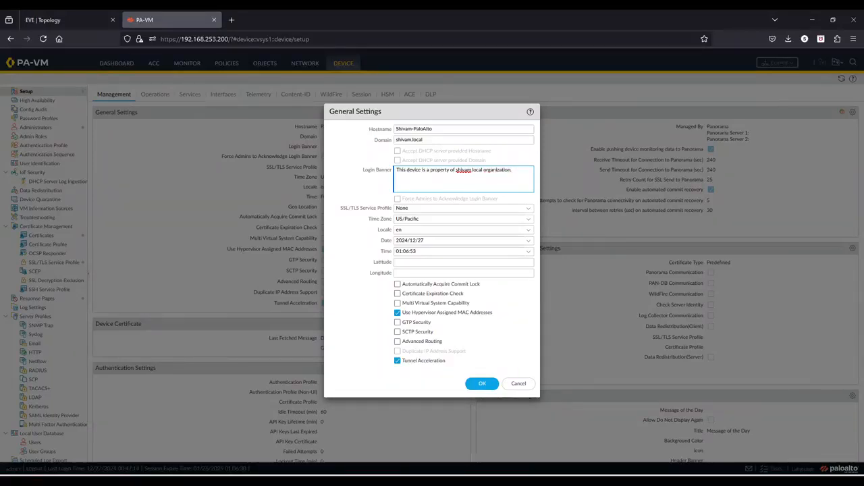
pyautogui.write('.')
pyautogui.write(' U')
pyautogui.press('capslock')
pyautogui.write('n')
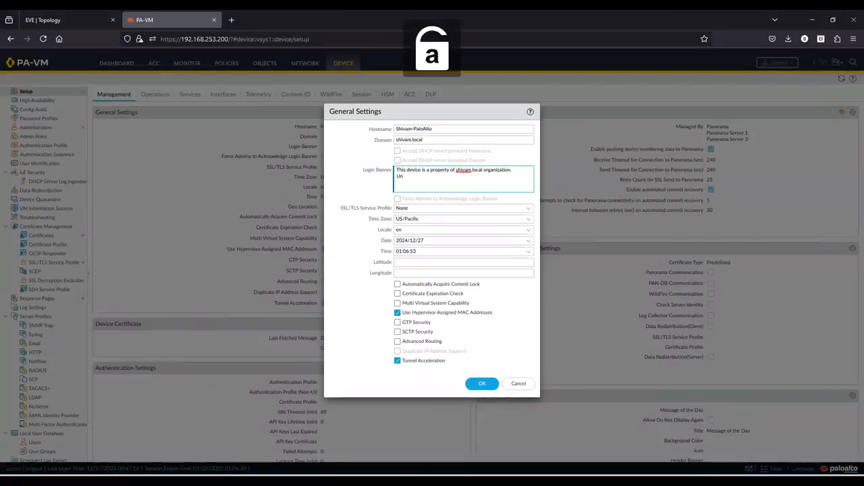
pyautogui.write('authoriz')
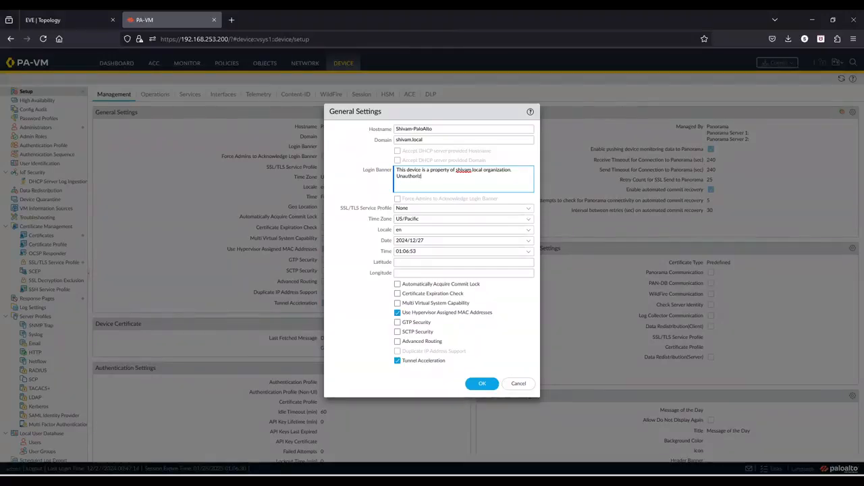
pyautogui.write('ed access')
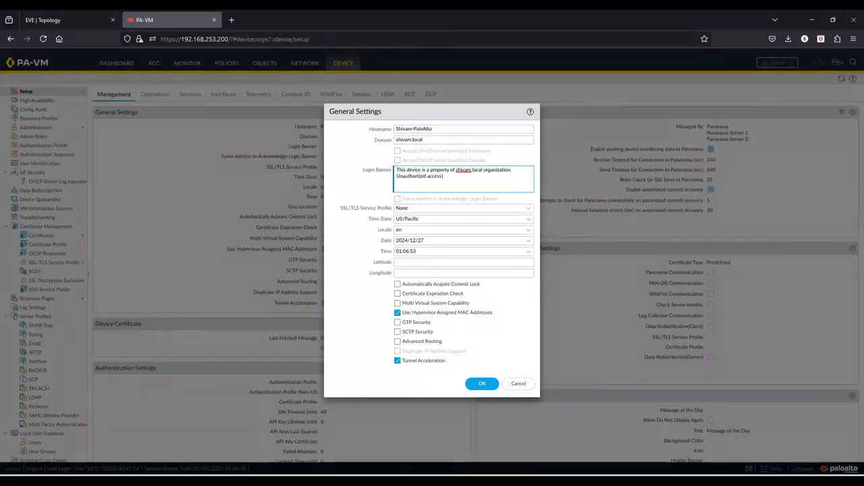
pyautogui.write(' or access att')
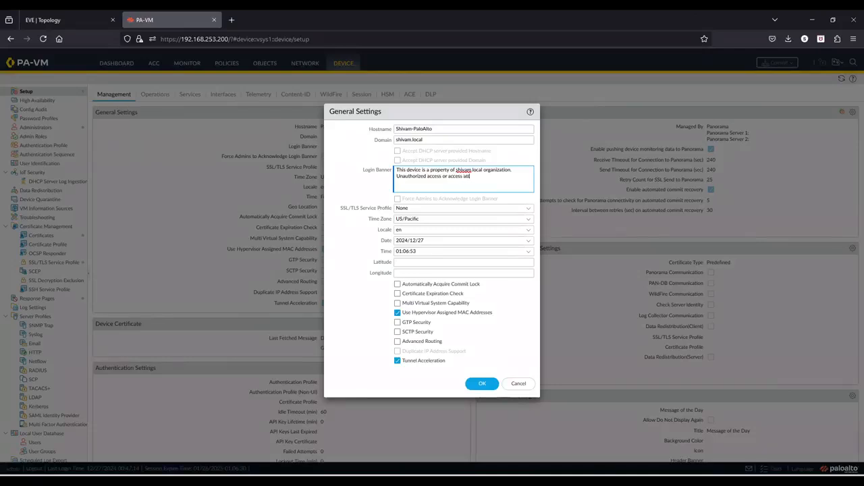
pyautogui.write('empts')
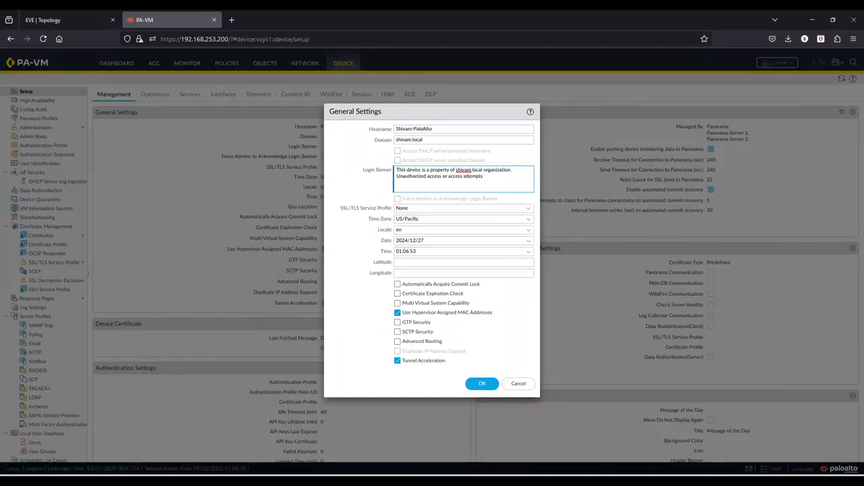
pyautogui.write(' are stri')
pyautogui.write('ctly prohibited')
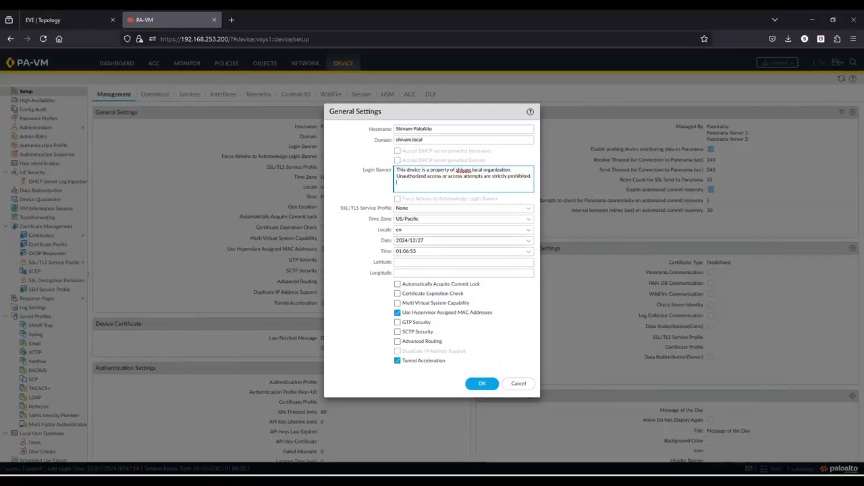
pyautogui.write('.')
# Add a second banner line: 'If you have reached to this device in error. please logout immediately.'
pyautogui.press('Return')
pyautogui.press('Return')
pyautogui.press('capslock')
pyautogui.write('I')
pyautogui.press('capslock')
pyautogui.write('f you have')
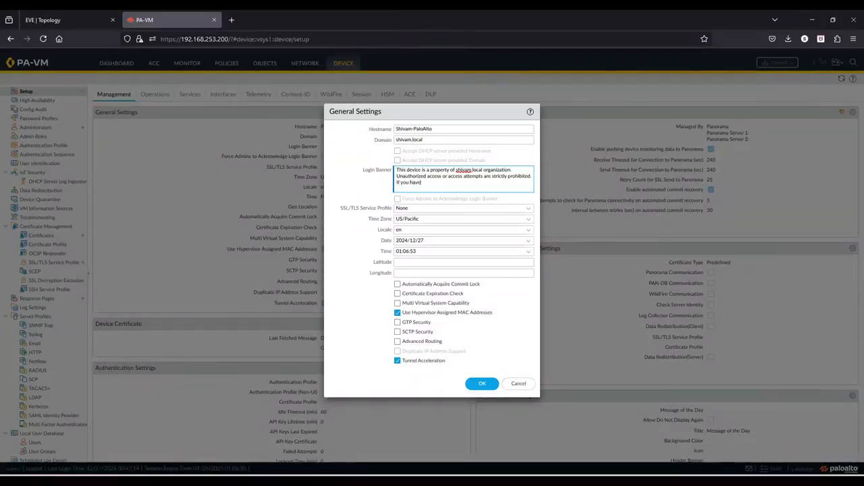
pyautogui.write(' reached to this device in error. please log')
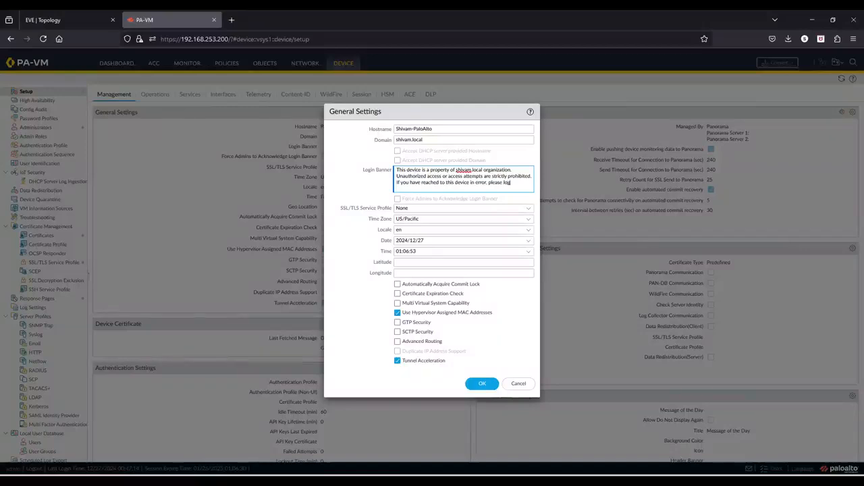
pyautogui.write('out immediat')
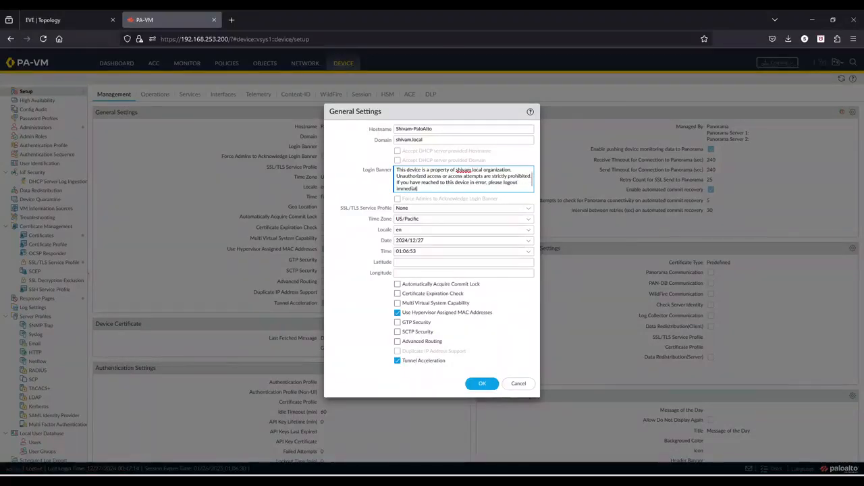
pyautogui.write('e')
pyautogui.press('BackSpace')
pyautogui.write('ly.')
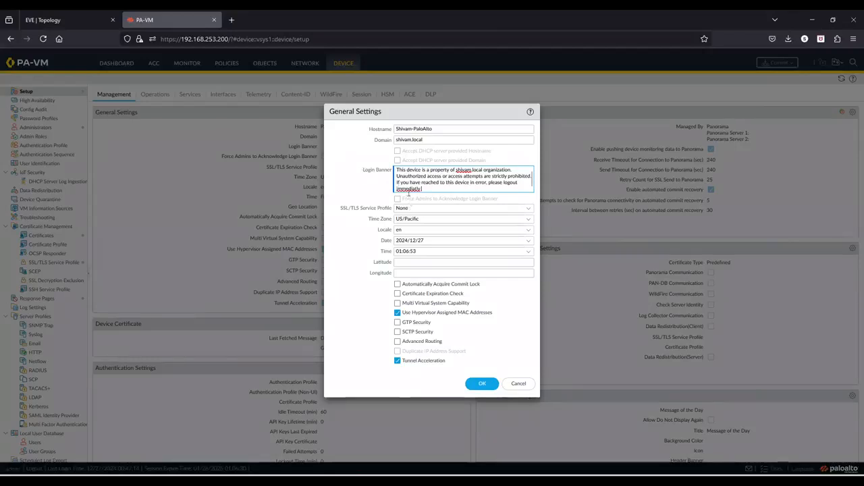
pyautogui.rightClick(407, 189)
pyautogui.click(433, 199)
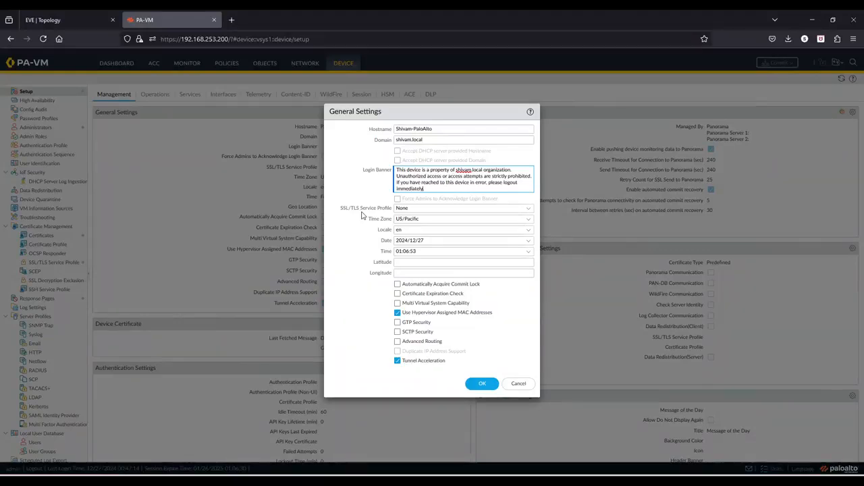
# Pick Asia/Kolkata from the Time Zone list, then move into the latitude and longitude fields
pyautogui.click(527, 222)
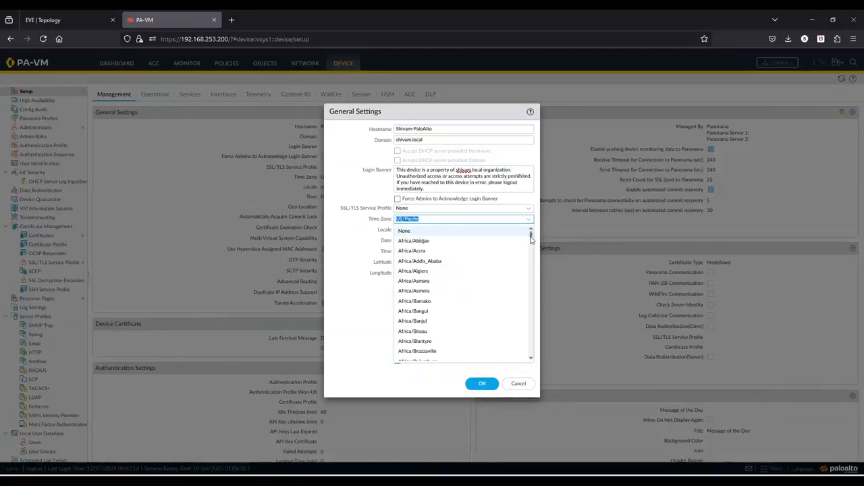
pyautogui.moveTo(527, 231); pyautogui.dragTo(529, 295)
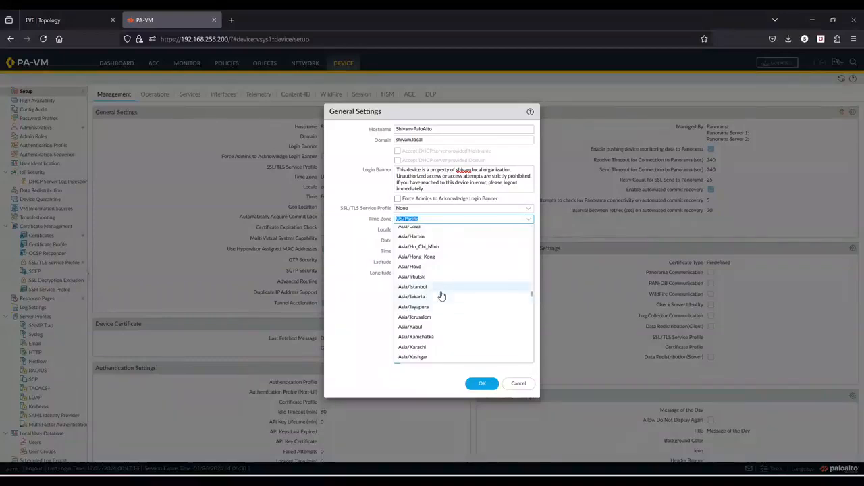
pyautogui.click(419, 358)
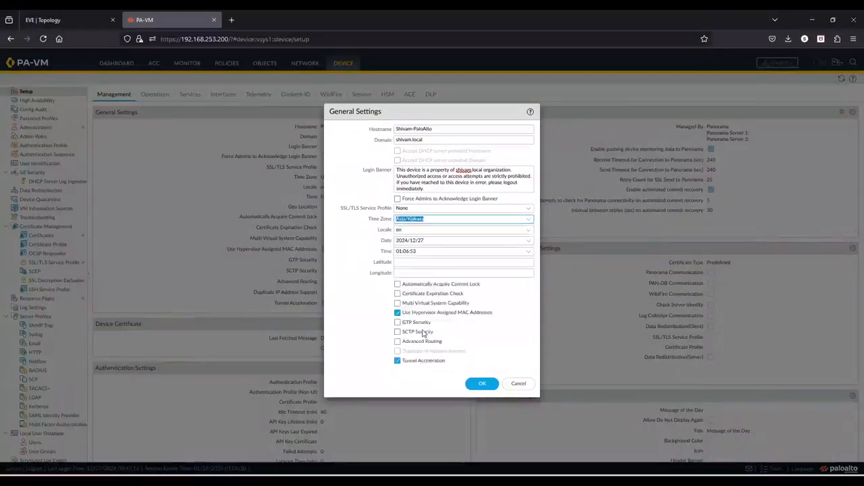
pyautogui.click(359, 249)
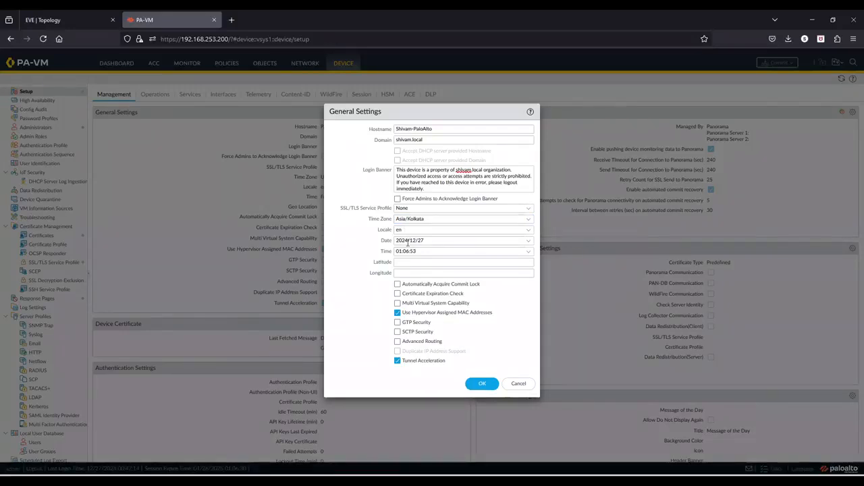
pyautogui.click(405, 263)
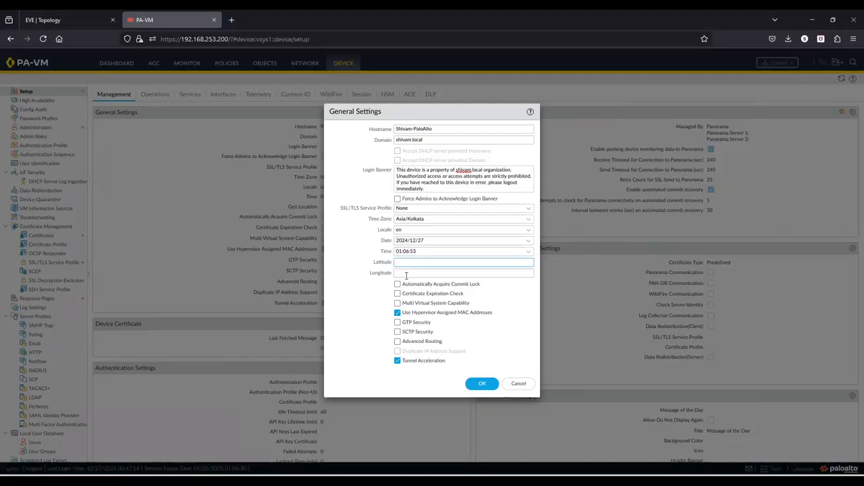
pyautogui.click(406, 274)
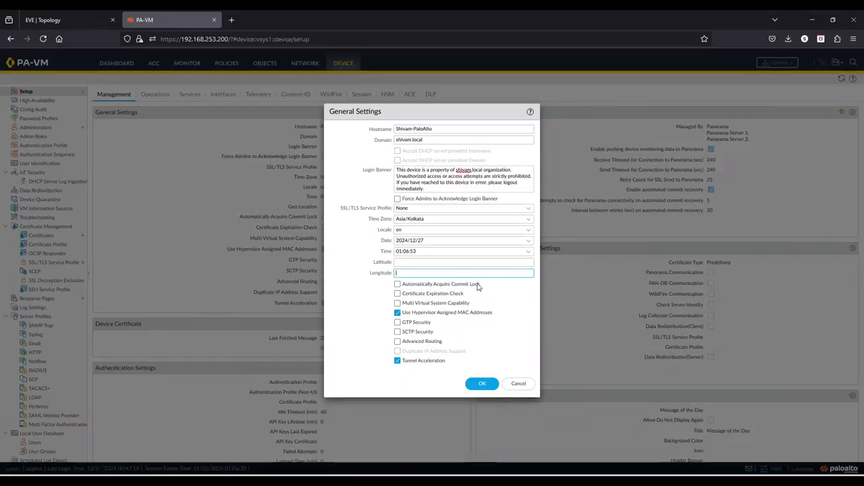
# Enable Automatically Acquire Commit Lock and Force Admins to Acknowledge Login Banner, and save the settings
pyautogui.click(398, 284)
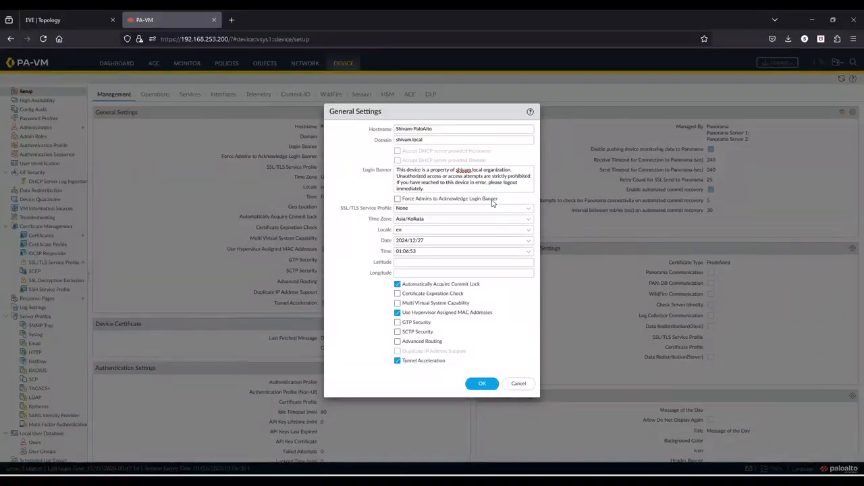
pyautogui.click(397, 199)
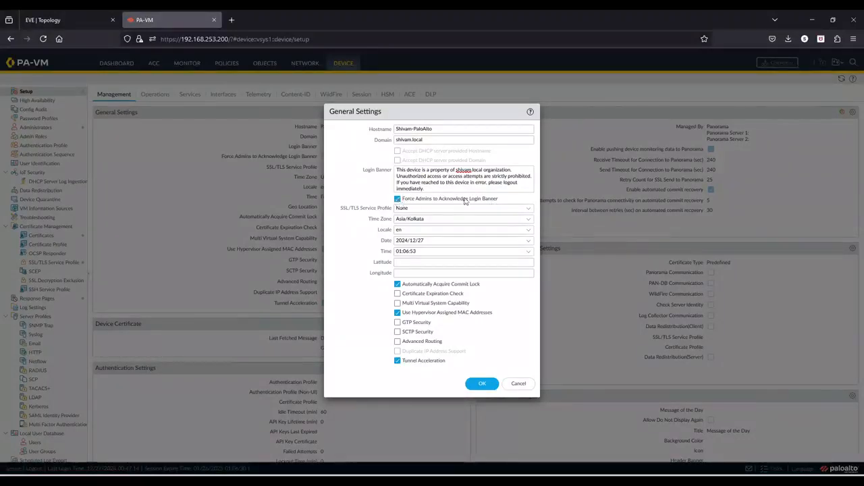
pyautogui.click(482, 383)
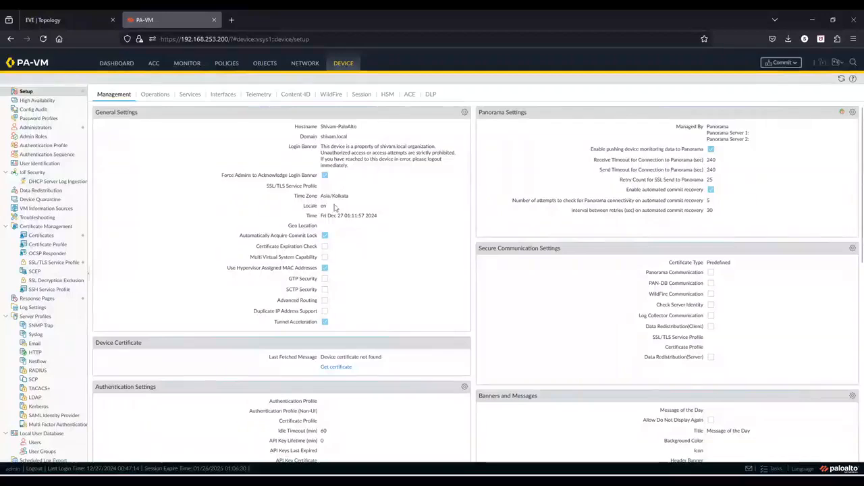
pyautogui.click(190, 94)
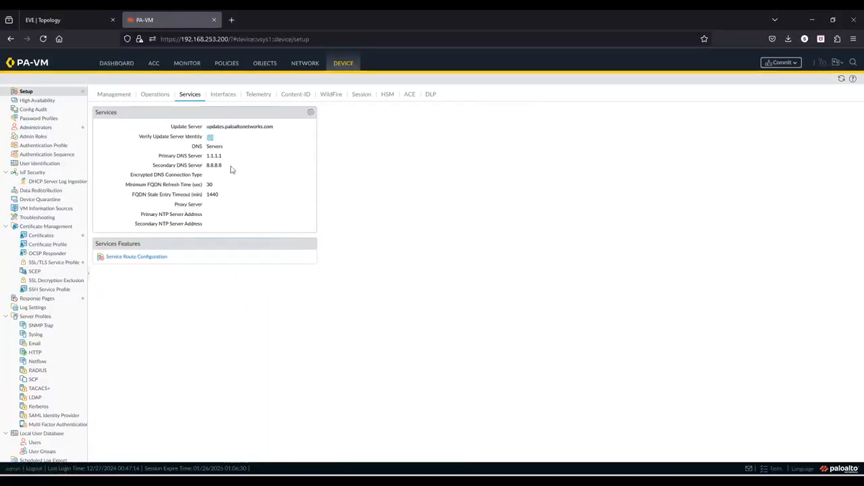
# Edit the Services panel on its NTP tab, ready to fill the Primary NTP Server Address
pyautogui.click(311, 114)
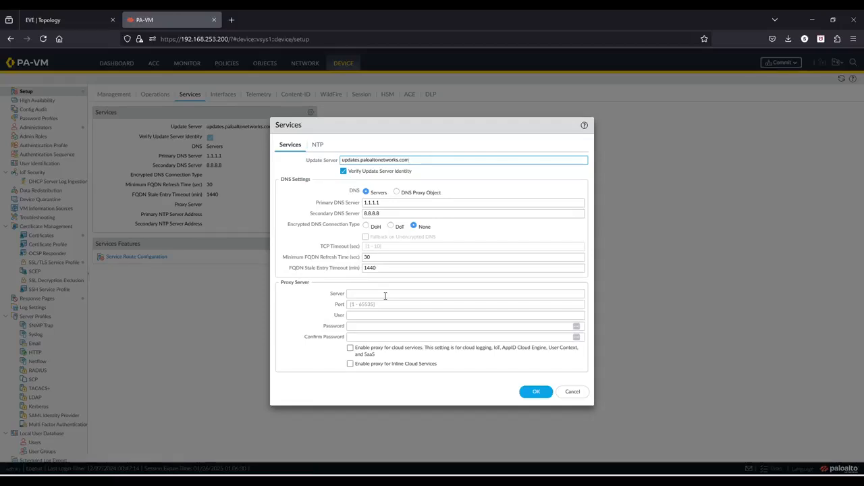
pyautogui.click(317, 145)
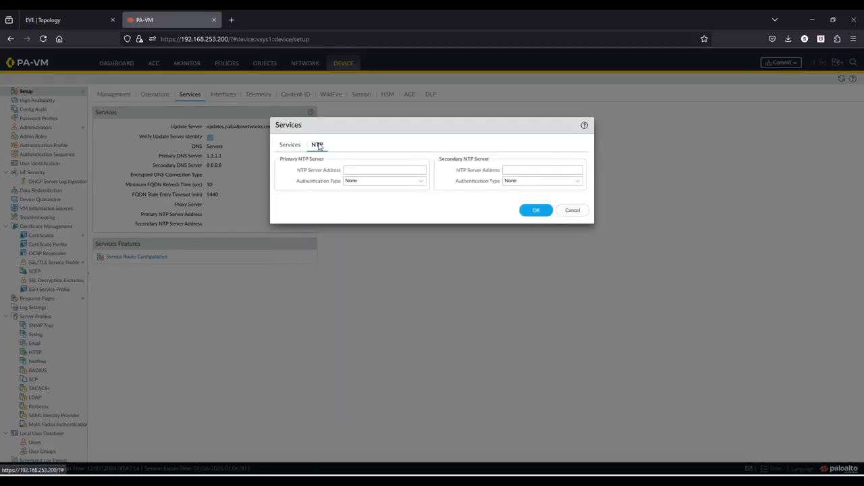
pyautogui.click(365, 170)
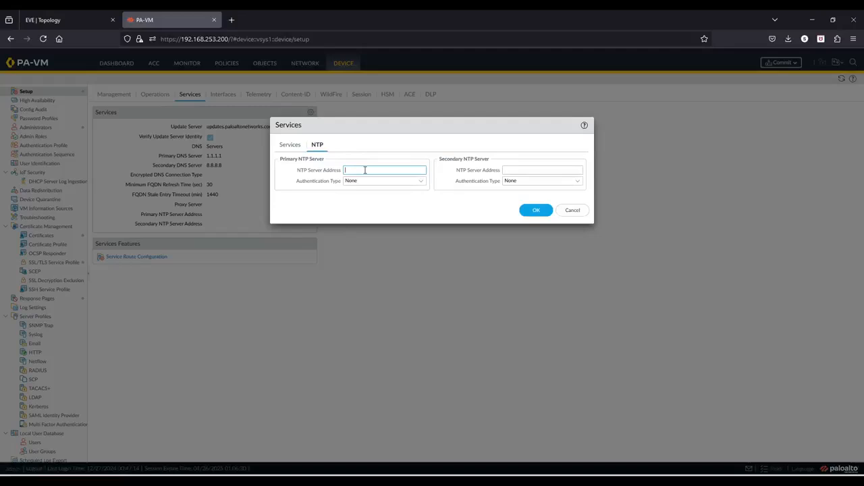
# Google 'NTP servers' in a new tab and open the NTP Pool India zone page
pyautogui.click(232, 20)
pyautogui.press('capslock')
pyautogui.write('NTP')
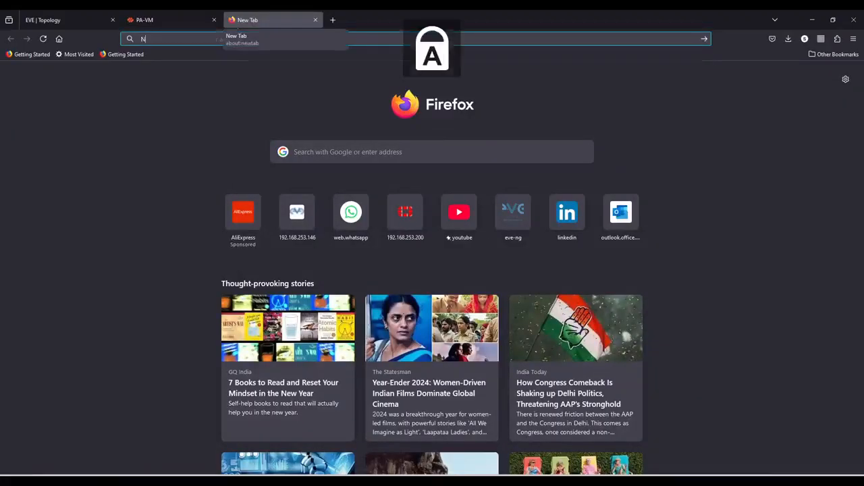
pyautogui.press('capslock')
pyautogui.write('srever')
pyautogui.press('BackSpace')
pyautogui.press('BackSpace')
pyautogui.press('BackSpace')
pyautogui.press('BackSpace')
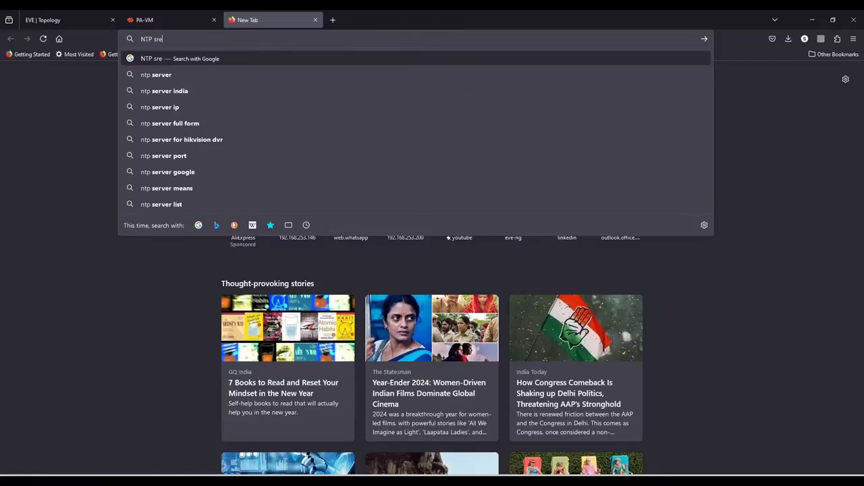
pyautogui.write('vers')
pyautogui.press('Return')
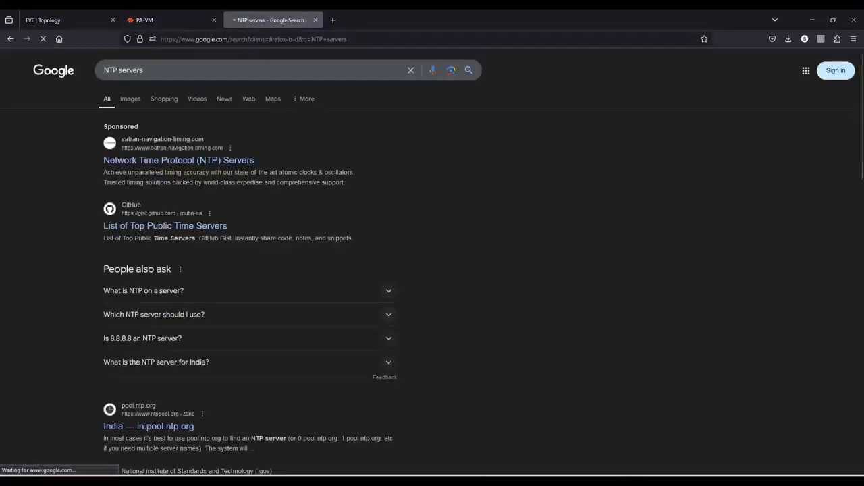
pyautogui.click(208, 226)
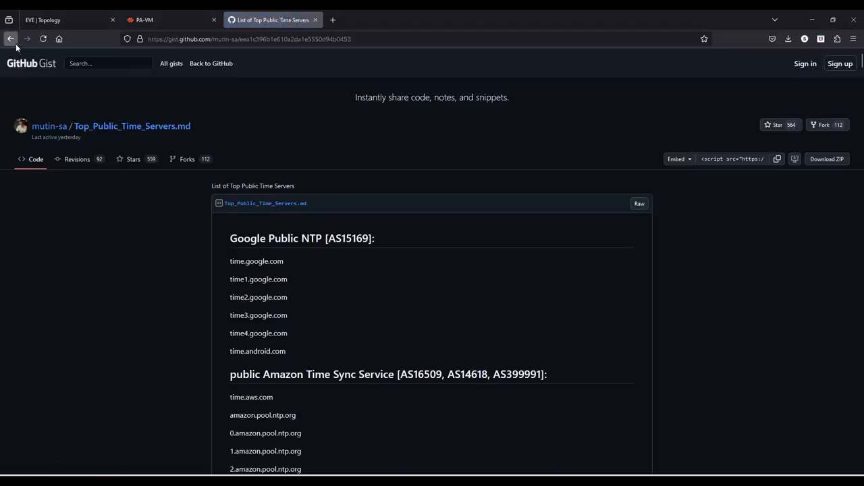
pyautogui.click(11, 38)
pyautogui.click(179, 427)
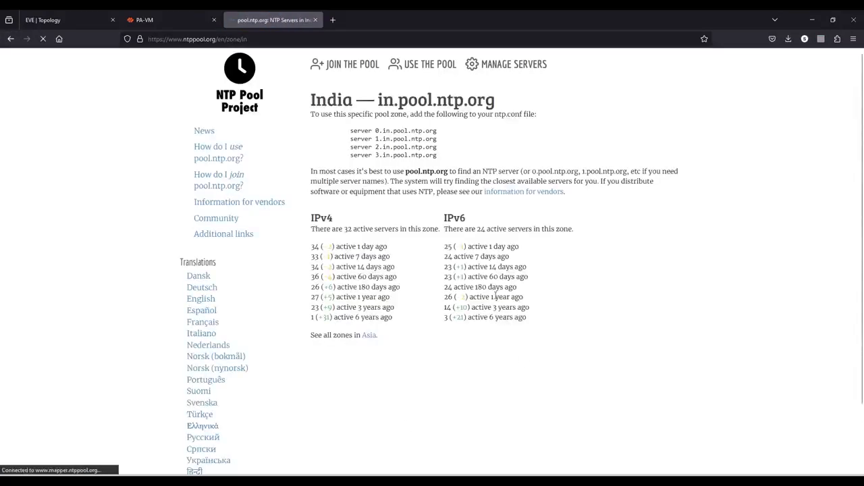
# Paste 0.in.pool.ntp.org as the primary NTP server and select 1.in.pool.ntp.org
pyautogui.moveTo(399, 131); pyautogui.dragTo(376, 138)
pyautogui.hotkey('ctrl', 'c')
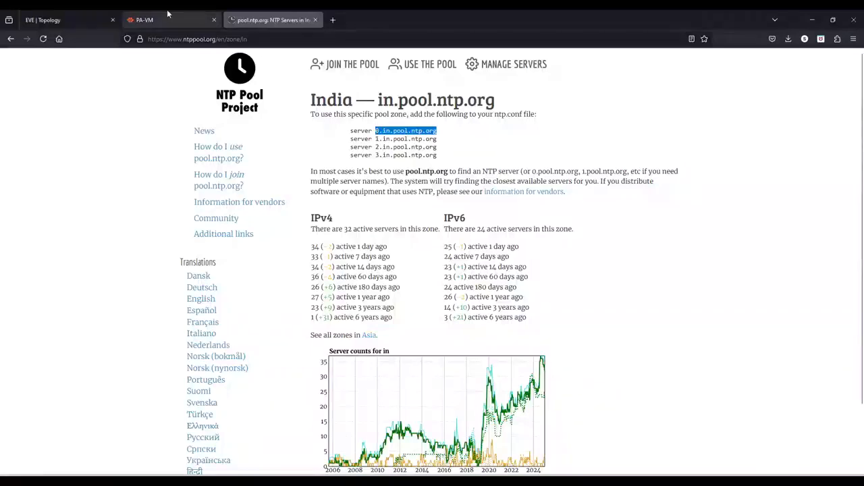
pyautogui.click(144, 19)
pyautogui.hotkey('ctrl', 'v')
pyautogui.click(259, 20)
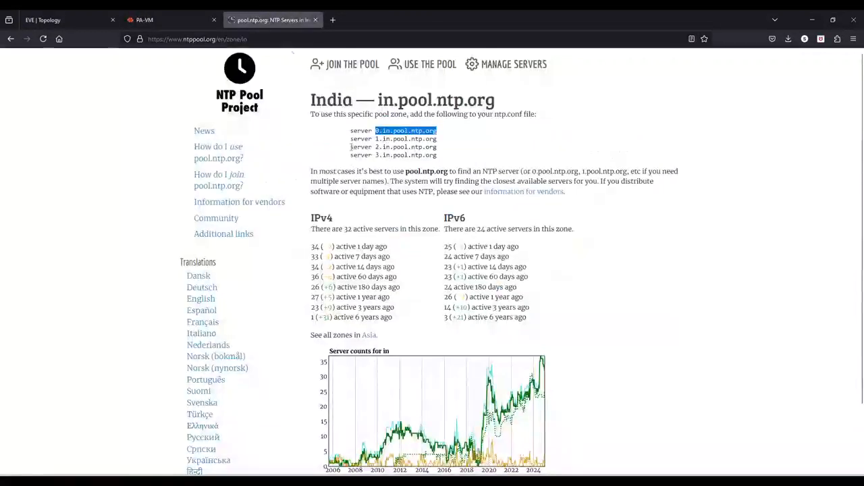
pyautogui.moveTo(446, 139); pyautogui.dragTo(376, 138)
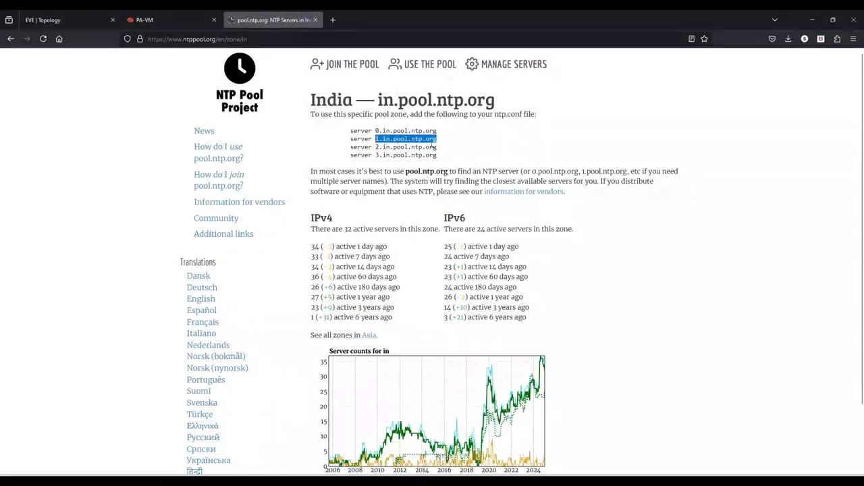
pyautogui.click(145, 20)
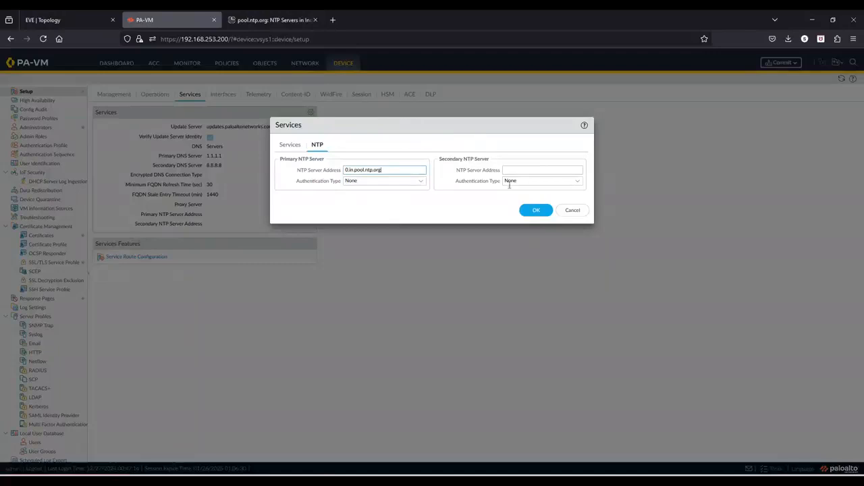
# Paste 1.in.pool.ntp.org as the secondary NTP server, save, and start a commit
pyautogui.click(515, 170)
pyautogui.hotkey('ctrl', 'v')
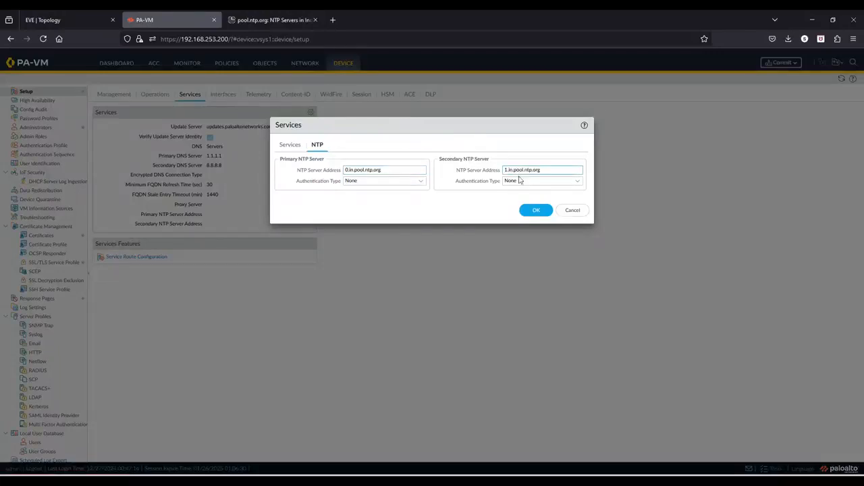
pyautogui.click(535, 212)
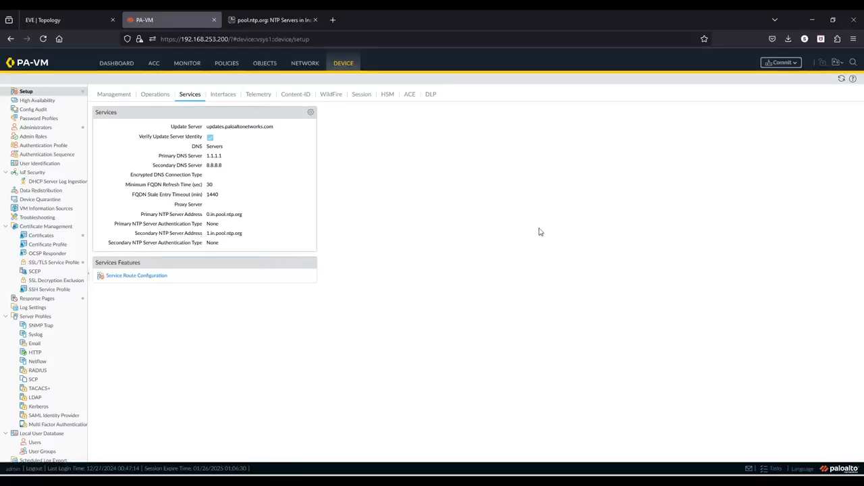
pyautogui.click(780, 63)
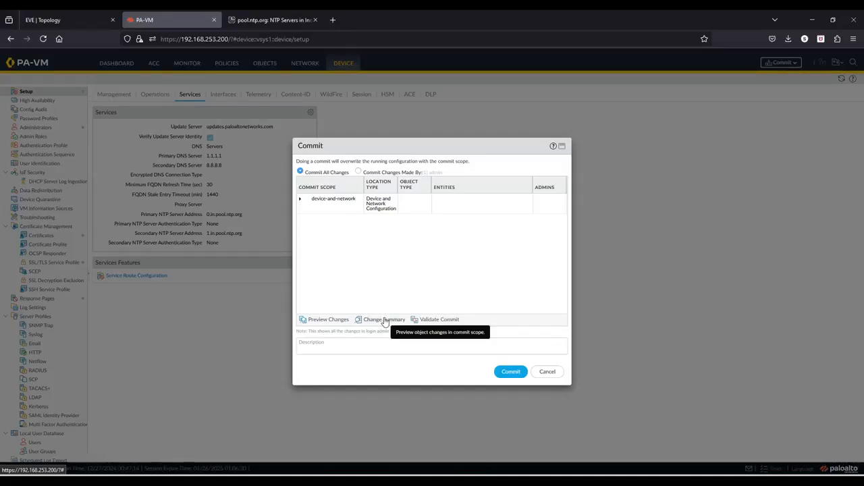
# Preview the pending changes with 10 context lines, scroll through the diff, and close it
pyautogui.click(325, 322)
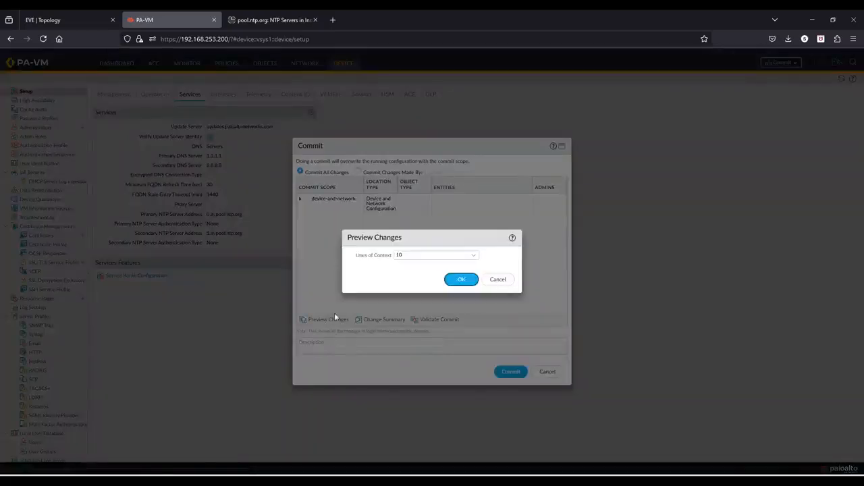
pyautogui.click(461, 280)
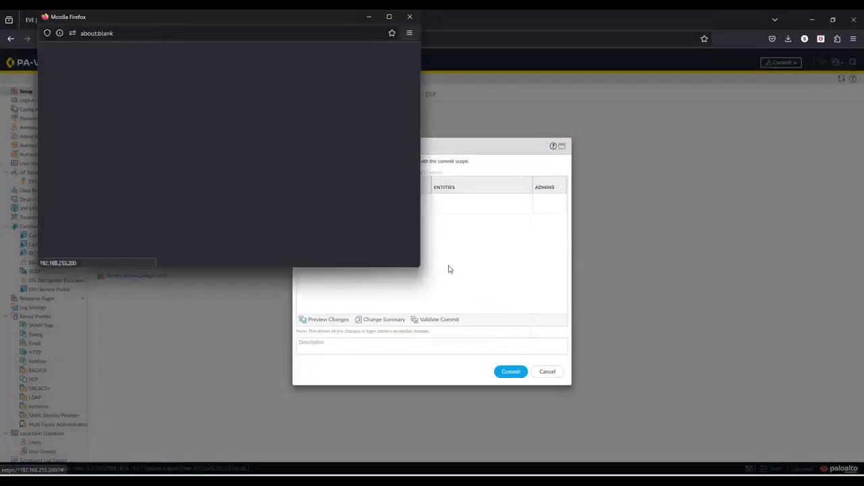
pyautogui.scroll(-1, 263, 176)
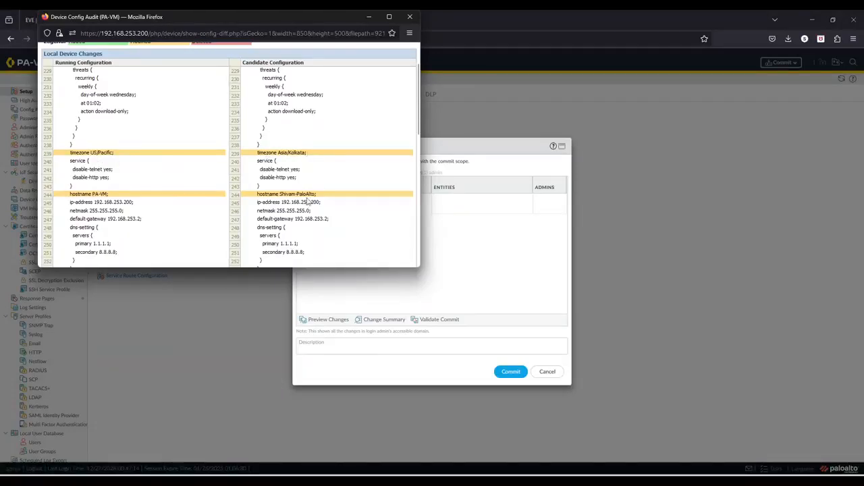
pyautogui.scroll(-3, 337, 204)
pyautogui.scroll(-3, 318, 196)
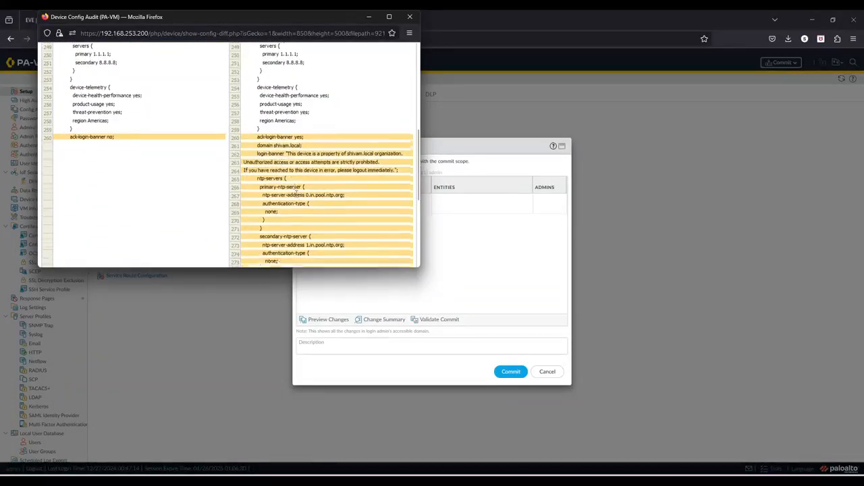
pyautogui.scroll(1, 314, 149)
pyautogui.scroll(-2, 331, 151)
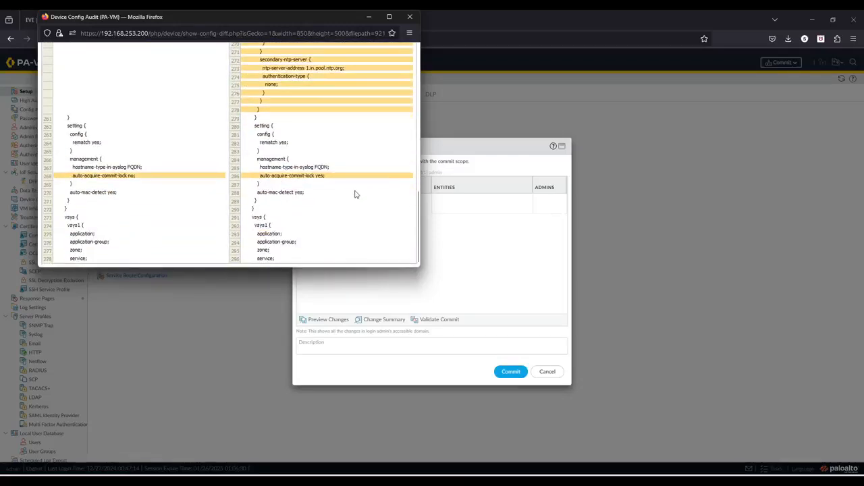
pyautogui.scroll(4, 371, 202)
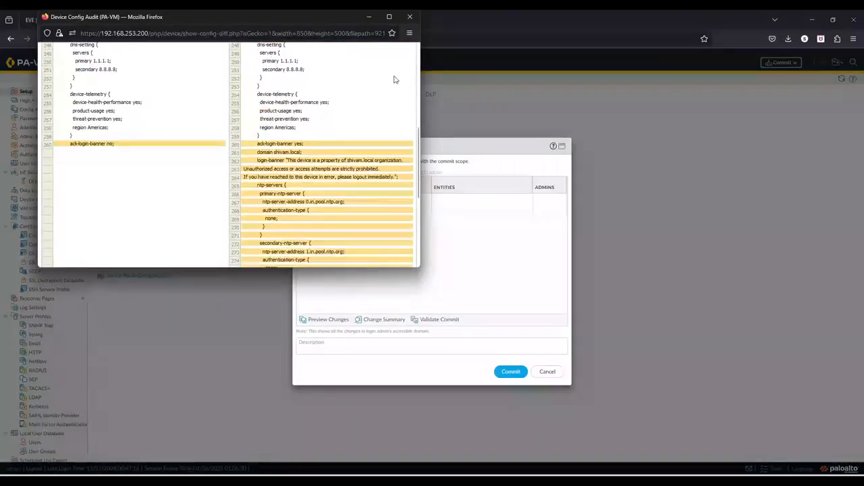
pyautogui.click(410, 16)
# Commit the pending configuration, verify the commit job in the task list, then go to Device Operations
pyautogui.click(513, 373)
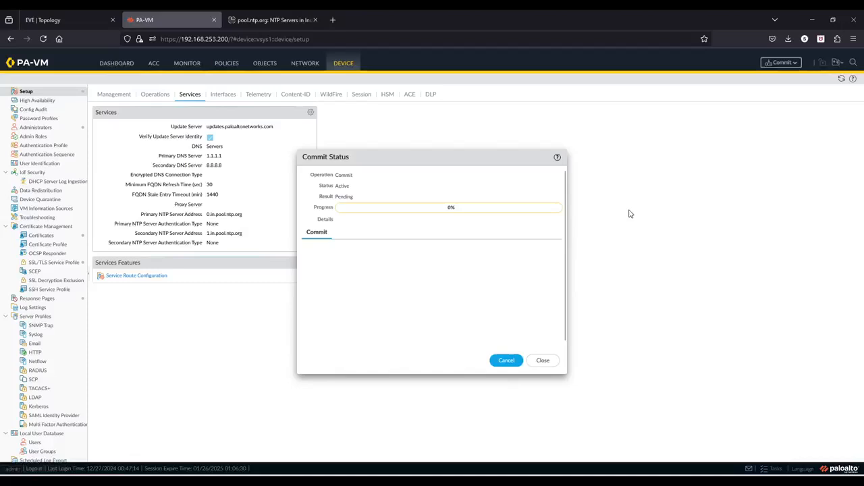
pyautogui.click(544, 361)
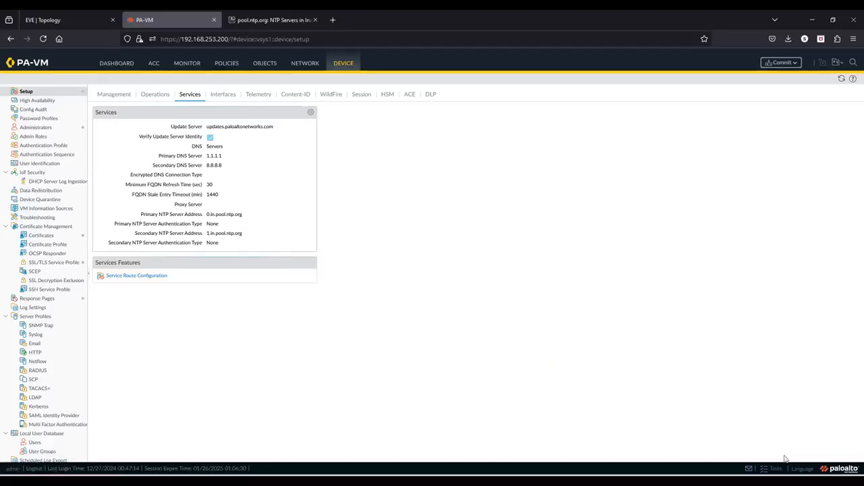
pyautogui.click(768, 470)
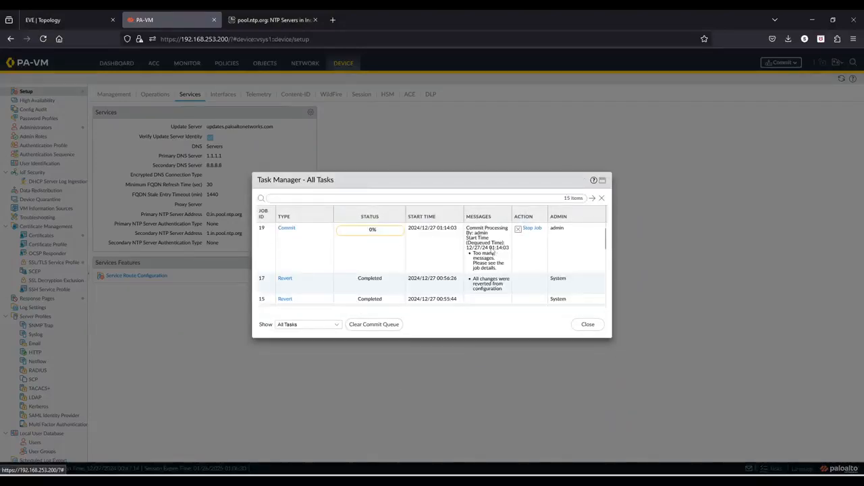
pyautogui.click(588, 325)
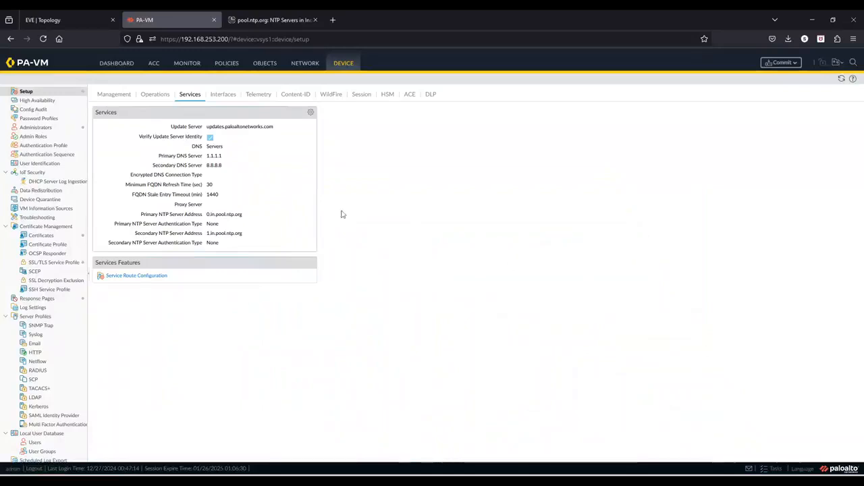
pyautogui.click(156, 99)
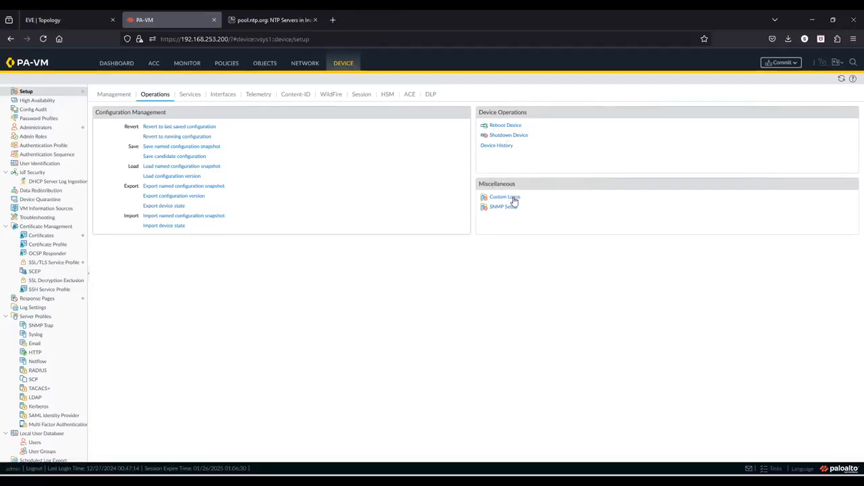
pyautogui.moveTo(10, 64)
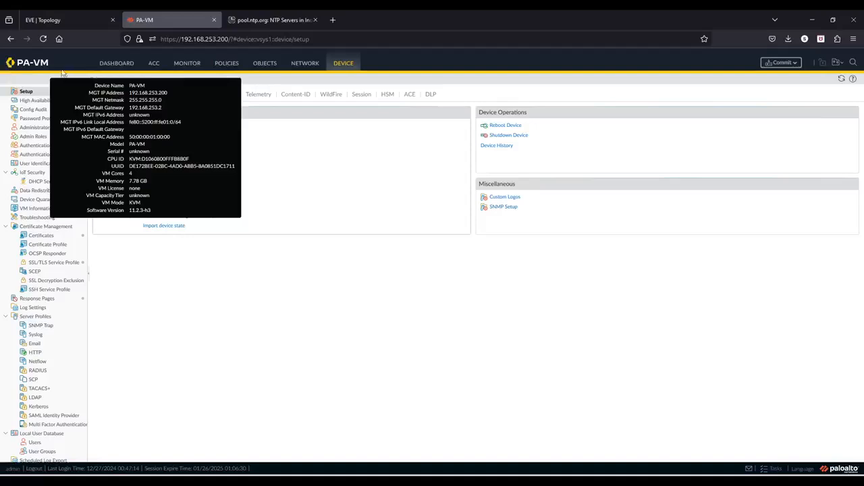
pyautogui.click(512, 197)
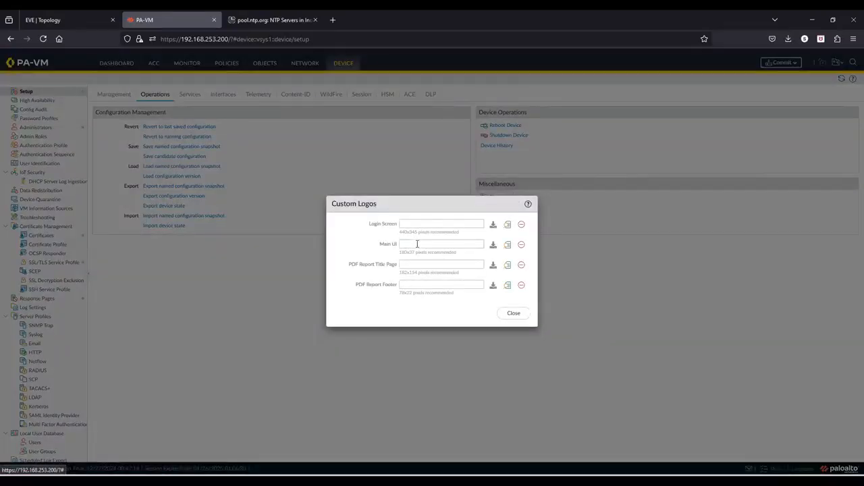
pyautogui.click(418, 244)
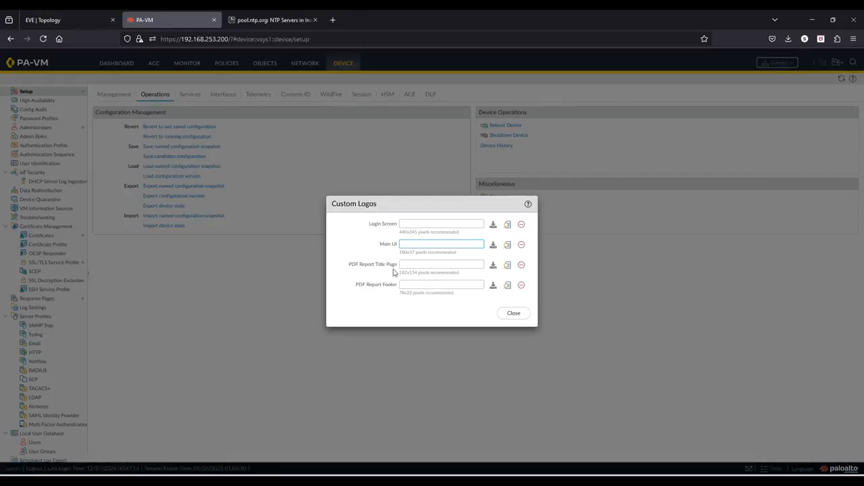
pyautogui.click(416, 265)
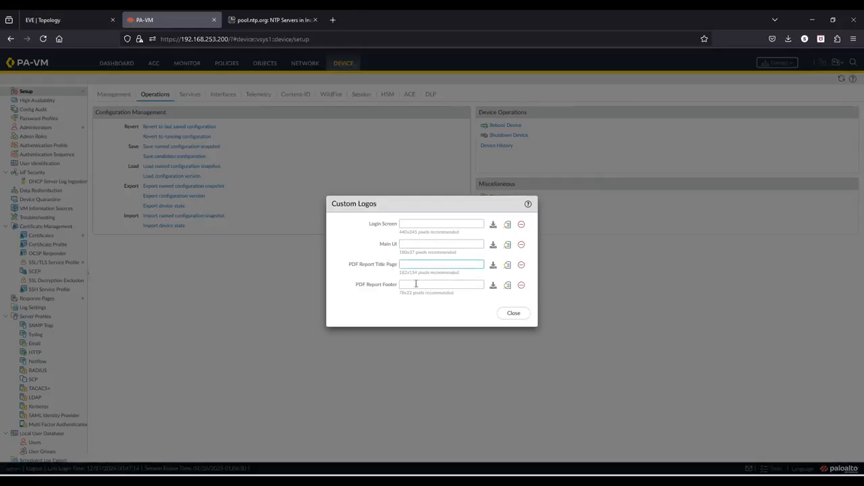
pyautogui.click(447, 286)
pyautogui.click(515, 314)
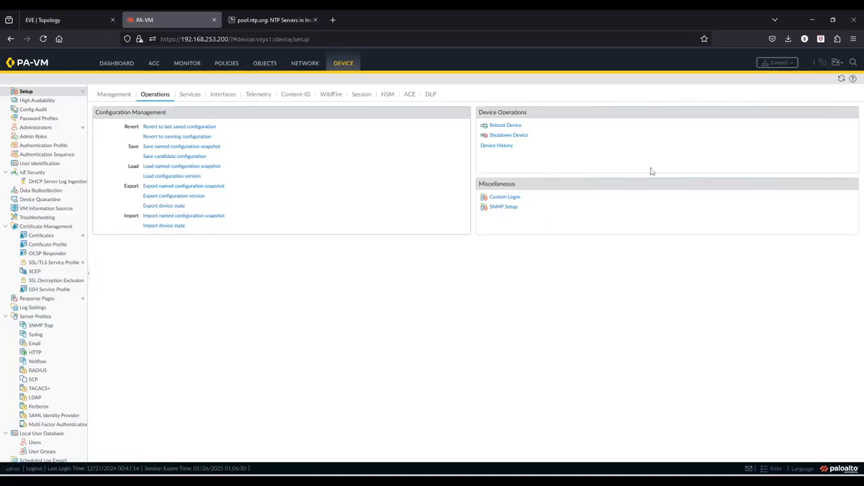
pyautogui.click(839, 63)
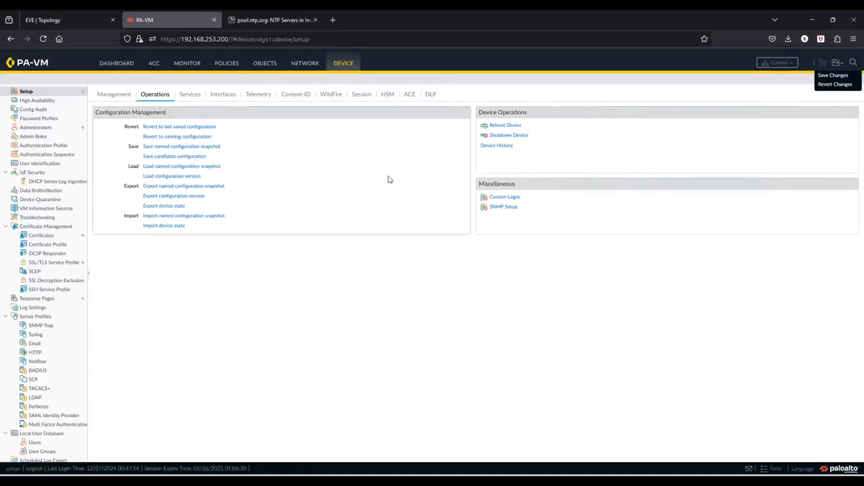
pyautogui.click(674, 321)
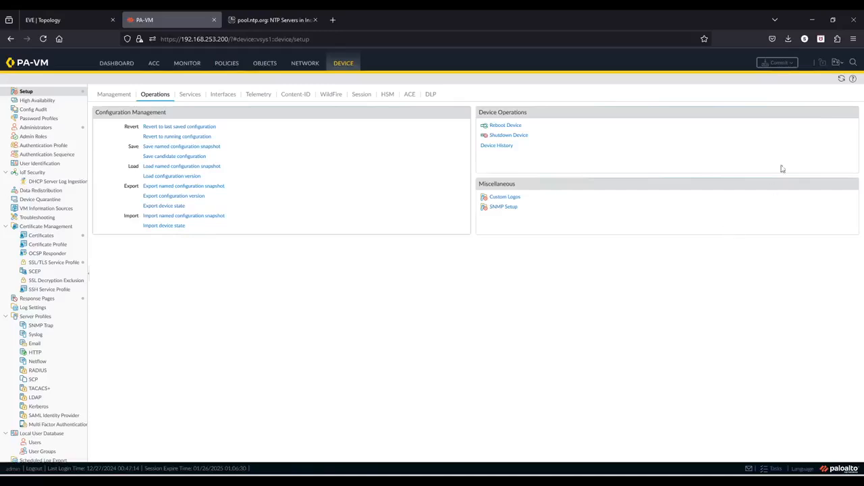
pyautogui.click(844, 62)
# Try saving a named snapshot called 'Named config', which is rejected as an invalid name
pyautogui.click(209, 146)
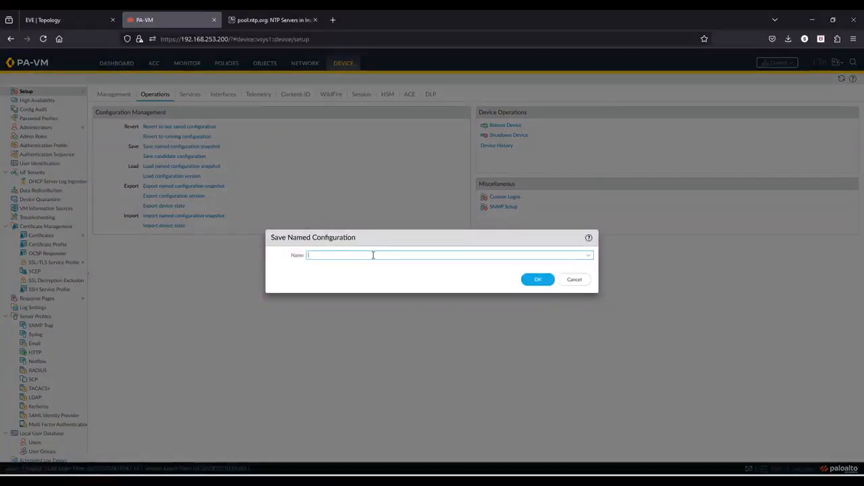
pyautogui.press('capslock')
pyautogui.write('N')
pyautogui.press('capslock')
pyautogui.write('am')
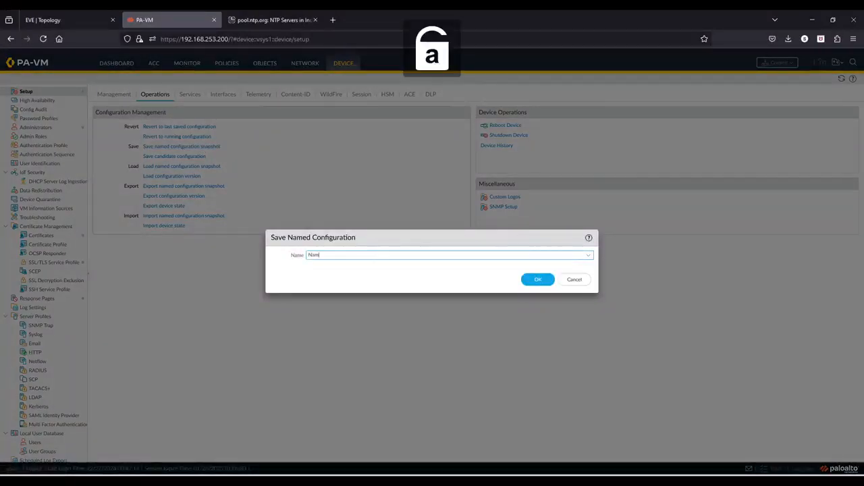
pyautogui.write('ed config snapshot')
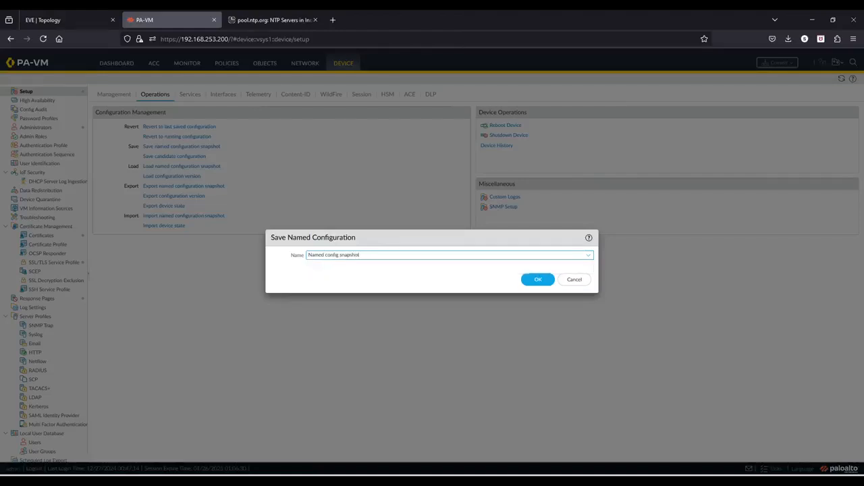
pyautogui.click(538, 279)
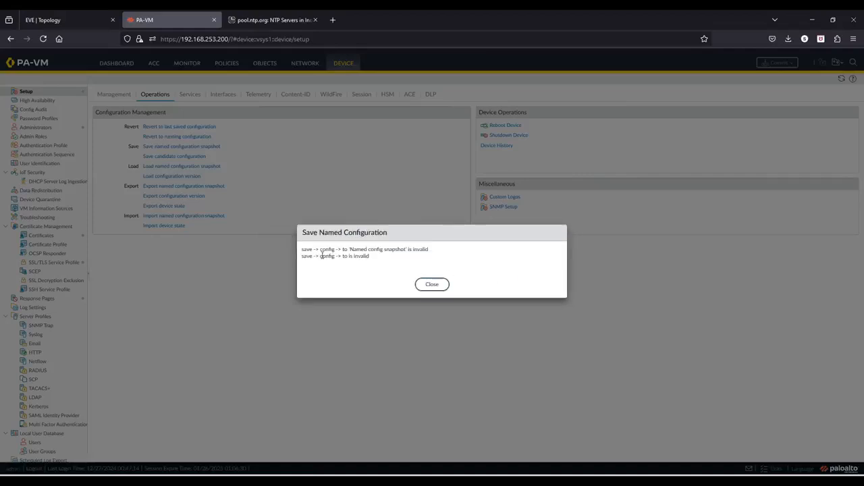
pyautogui.moveTo(316, 249); pyautogui.dragTo(395, 251)
pyautogui.click(395, 251)
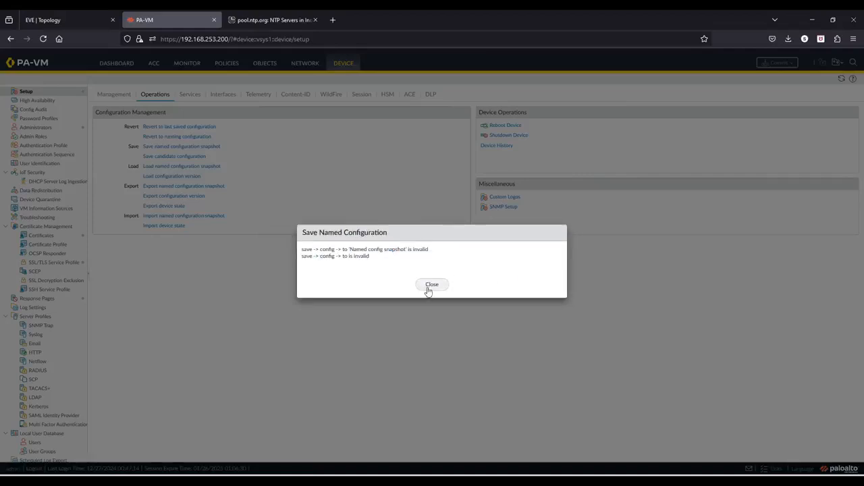
pyautogui.click(431, 284)
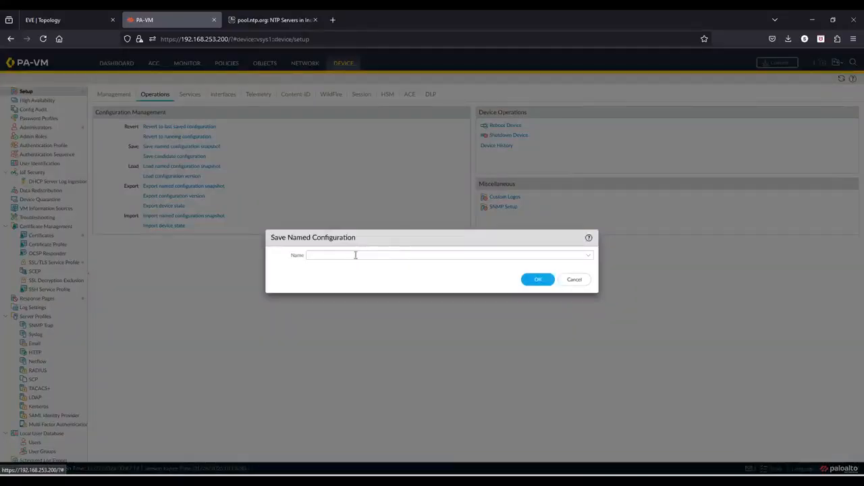
# Re-enter the name as NamedConfigSnapshot and save the snapshot successfully
pyautogui.click(355, 255)
pyautogui.press('capslock')
pyautogui.write('N')
pyautogui.press('capslock')
pyautogui.write('ma')
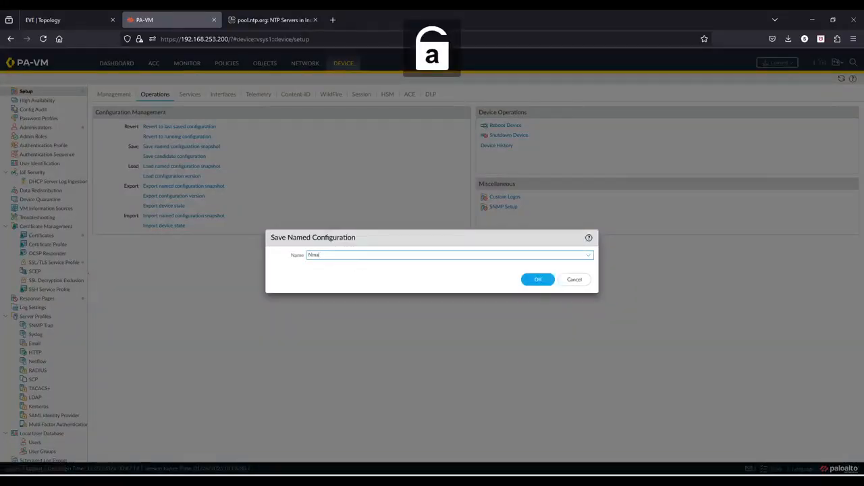
pyautogui.press('BackSpace')
pyautogui.press('BackSpace')
pyautogui.write('amedconf')
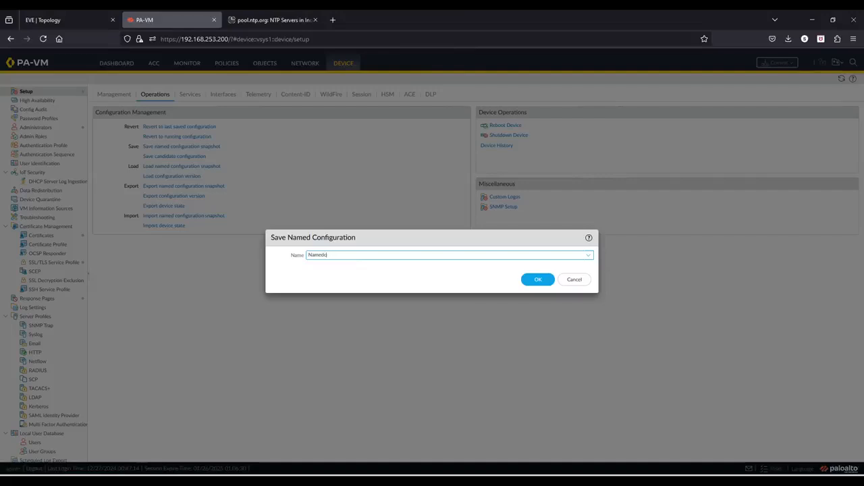
pyautogui.press('BackSpace')
pyautogui.press('capslock')
pyautogui.write('C')
pyautogui.press('capslock')
pyautogui.write('onfigS')
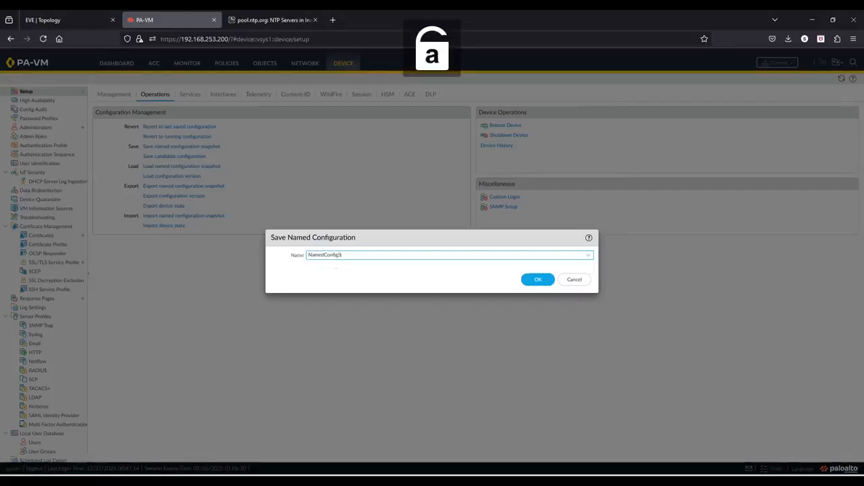
pyautogui.write('napshot')
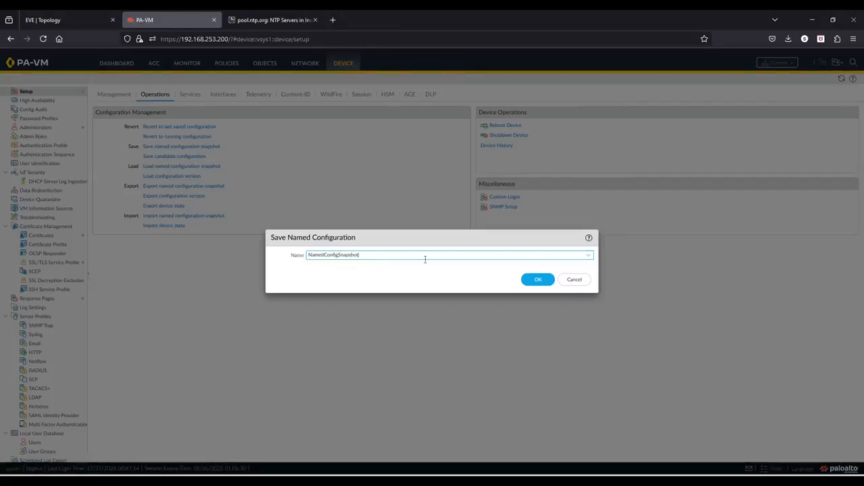
pyautogui.click(539, 281)
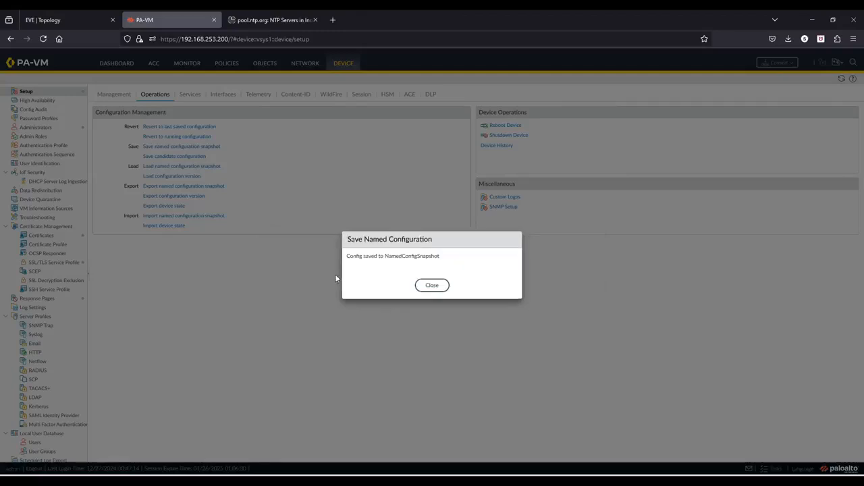
pyautogui.moveTo(359, 257); pyautogui.dragTo(445, 259)
pyautogui.click(445, 260)
pyautogui.click(432, 285)
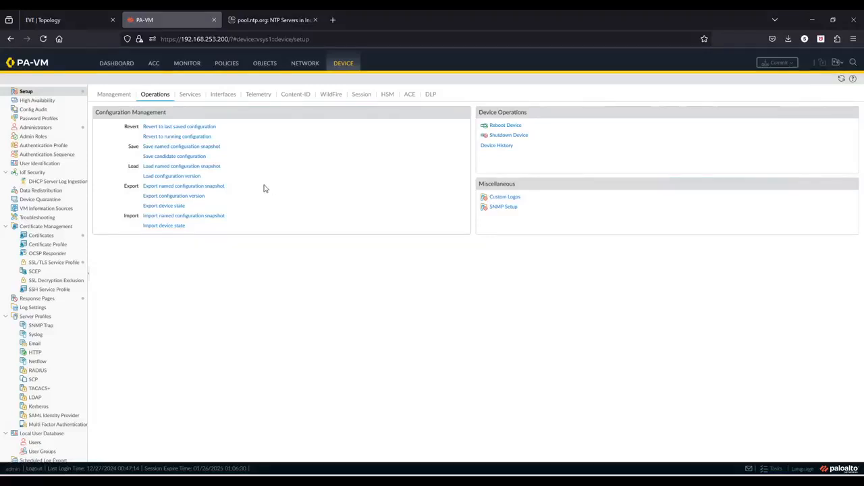
# Export NamedConfigSnapshot and download it to the computer (11.6 KB)
pyautogui.click(171, 187)
pyautogui.click(589, 257)
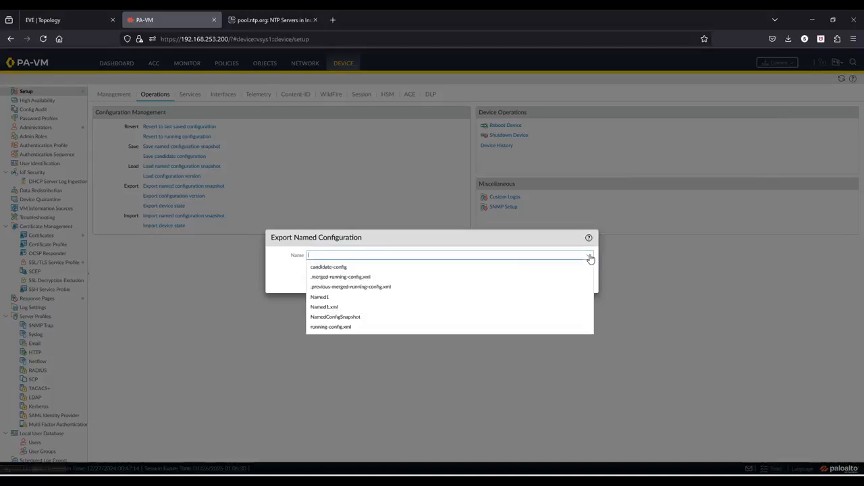
pyautogui.click(331, 316)
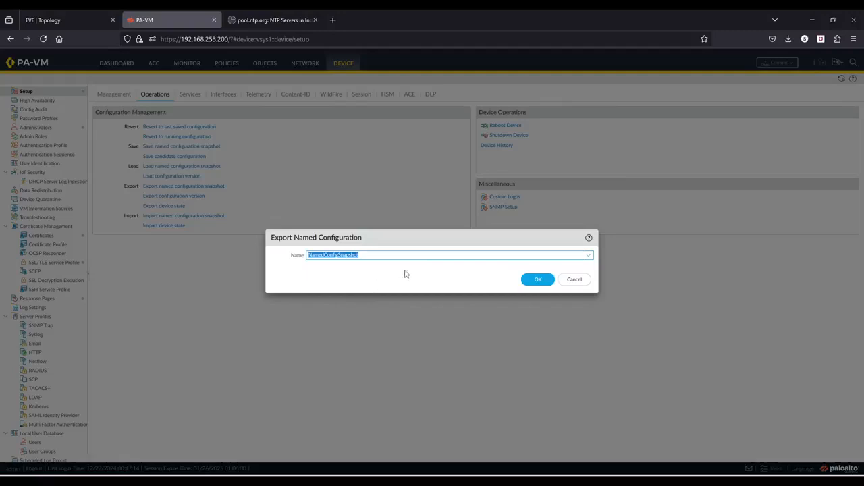
pyautogui.click(549, 283)
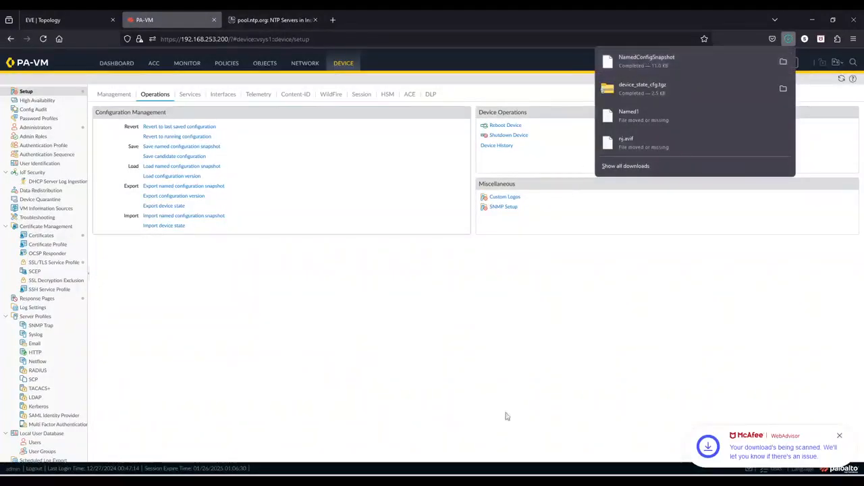
pyautogui.click(328, 380)
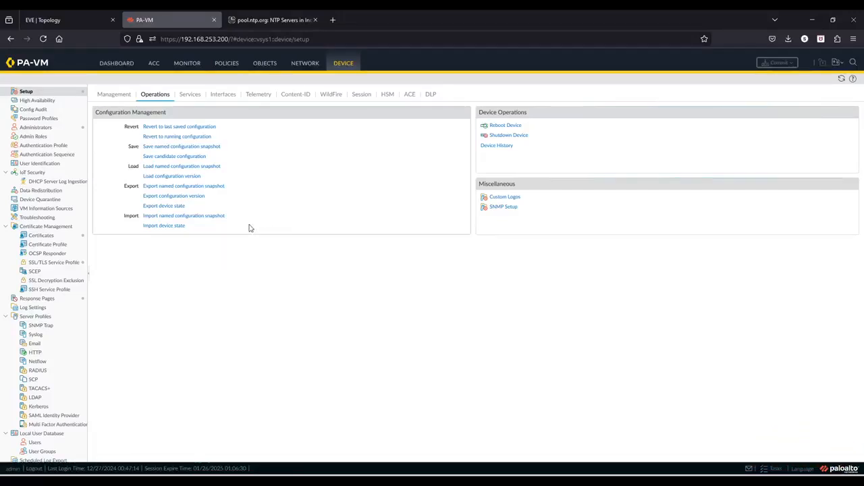
# Open the named snapshot import, then cancel without choosing a file
pyautogui.click(210, 217)
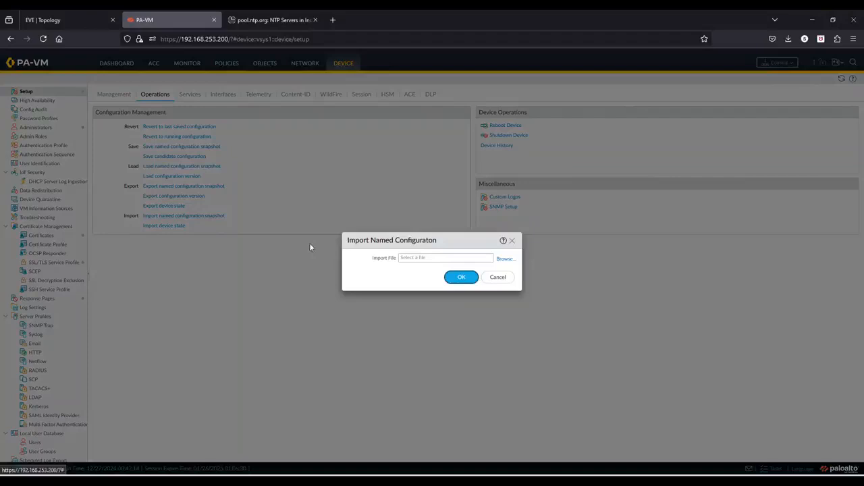
pyautogui.click(510, 261)
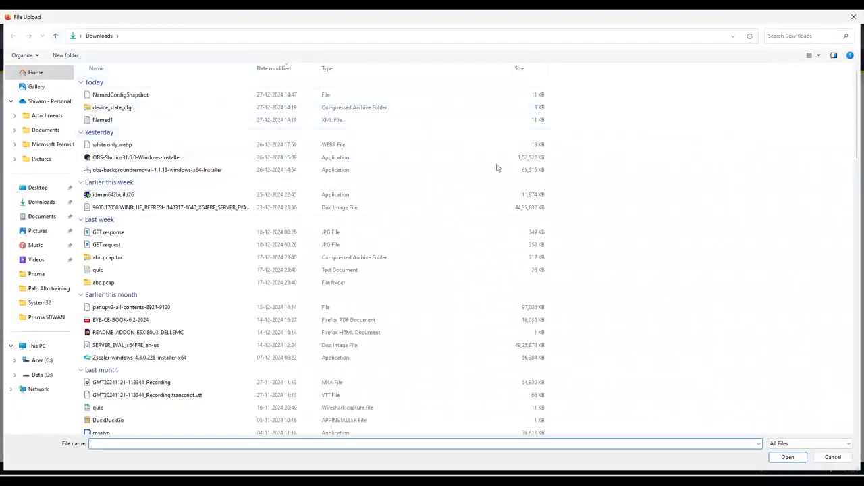
pyautogui.click(833, 457)
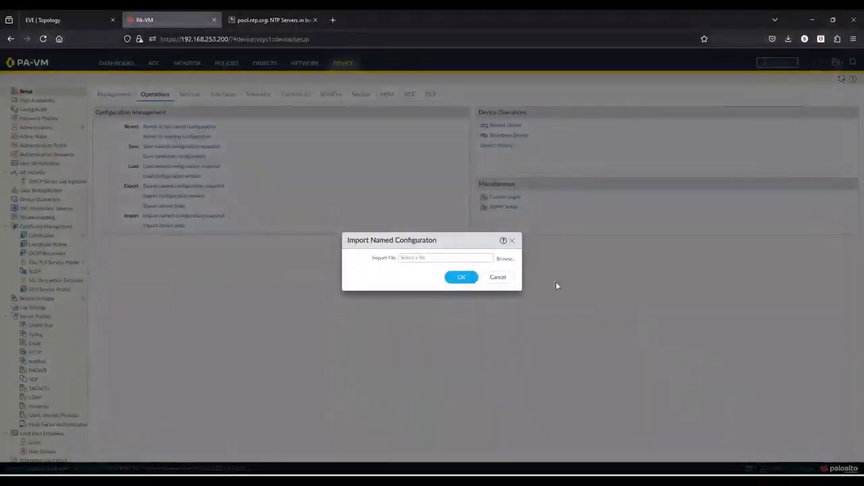
pyautogui.click(498, 277)
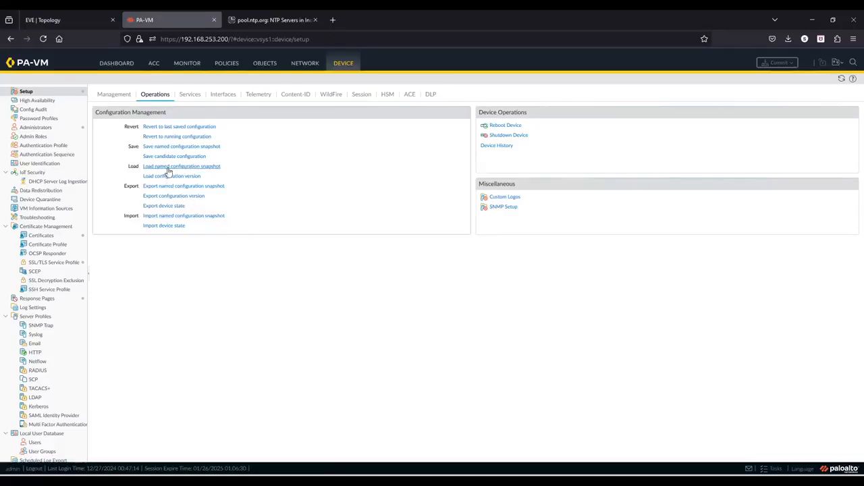
# Rename the downloaded NamedConfigSnapshot file to NamedConfigSnapshot.xml in the file picker
pyautogui.click(209, 216)
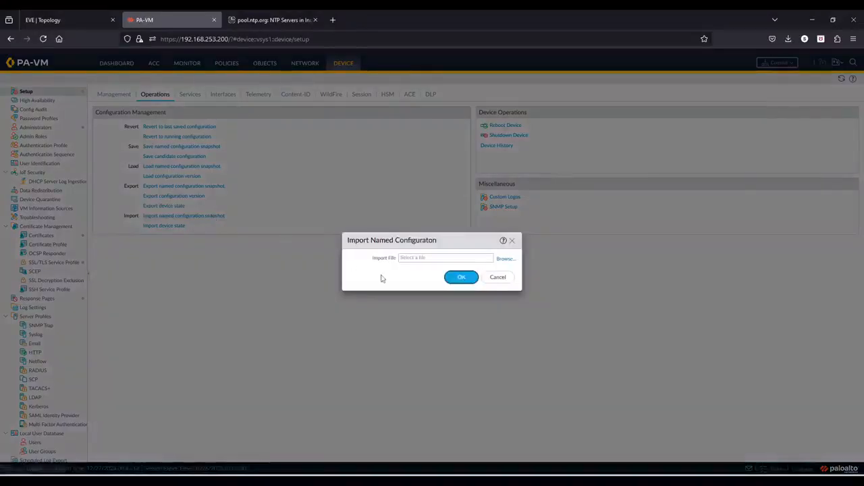
pyautogui.click(509, 261)
pyautogui.click(112, 96)
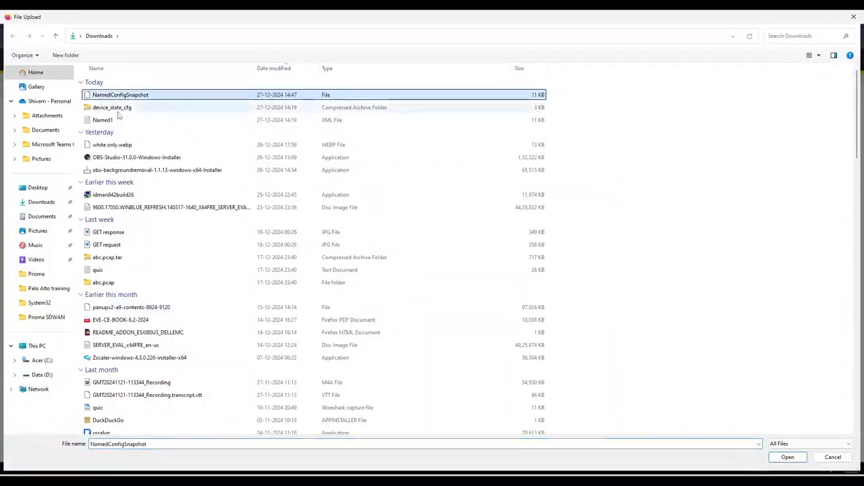
pyautogui.rightClick(197, 95)
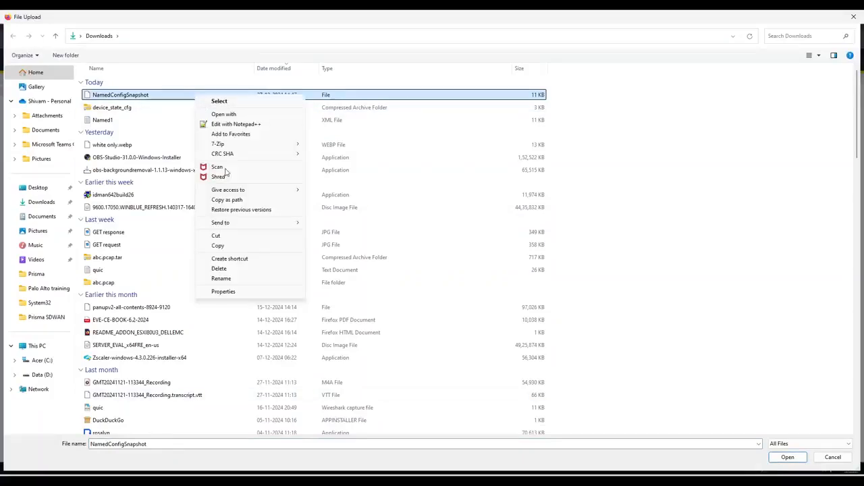
pyautogui.click(242, 285)
pyautogui.press('Right')
pyautogui.write('.')
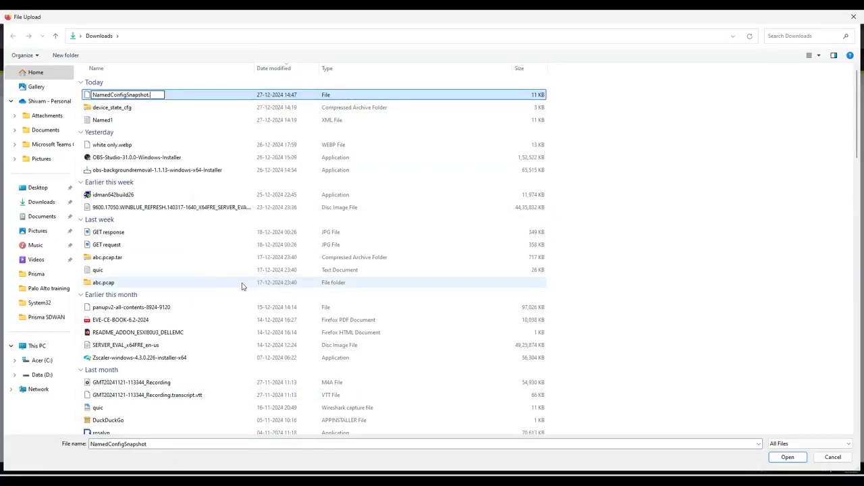
pyautogui.write('xml')
pyautogui.press('Return')
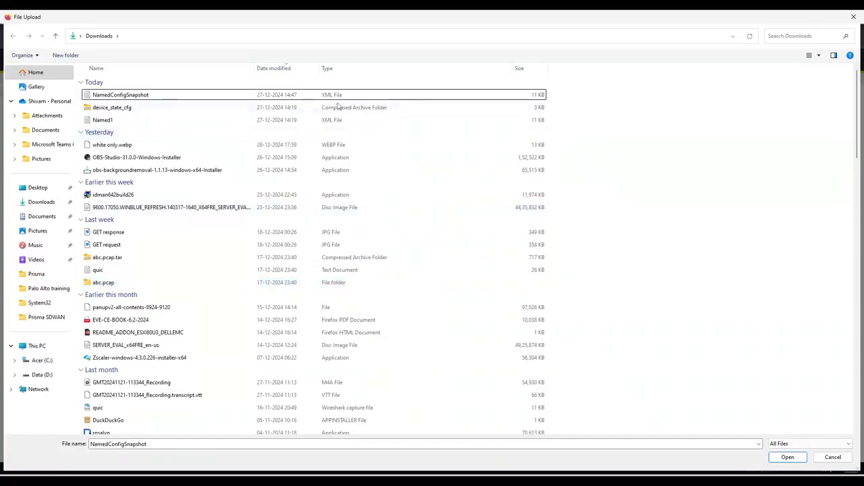
# Import NamedConfigSnapshot.xml to the firewall as a named snapshot and acknowledge the success
pyautogui.click(338, 95)
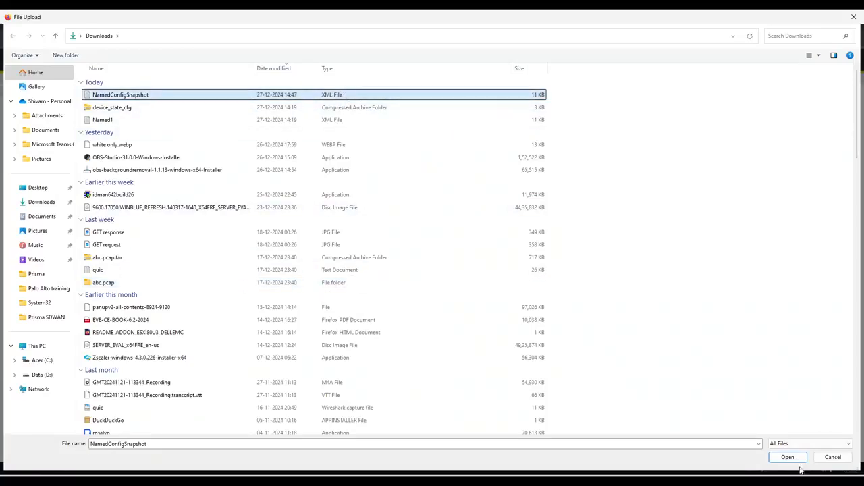
pyautogui.click(788, 458)
pyautogui.click(462, 277)
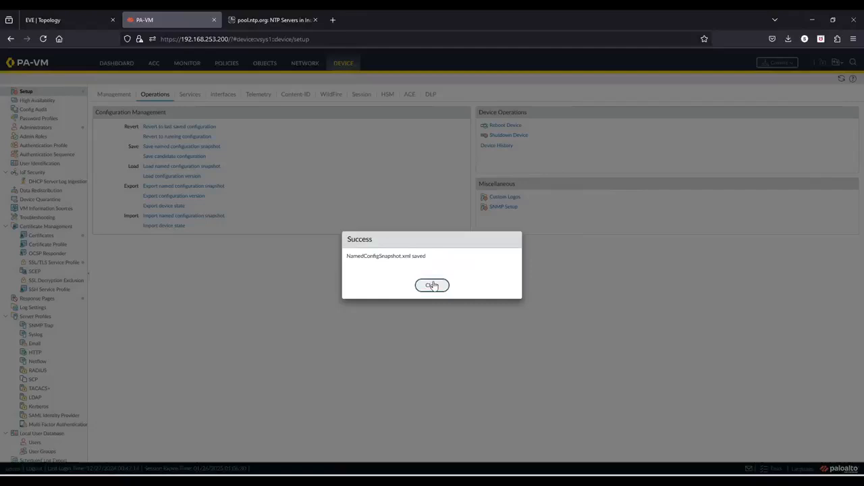
pyautogui.click(432, 285)
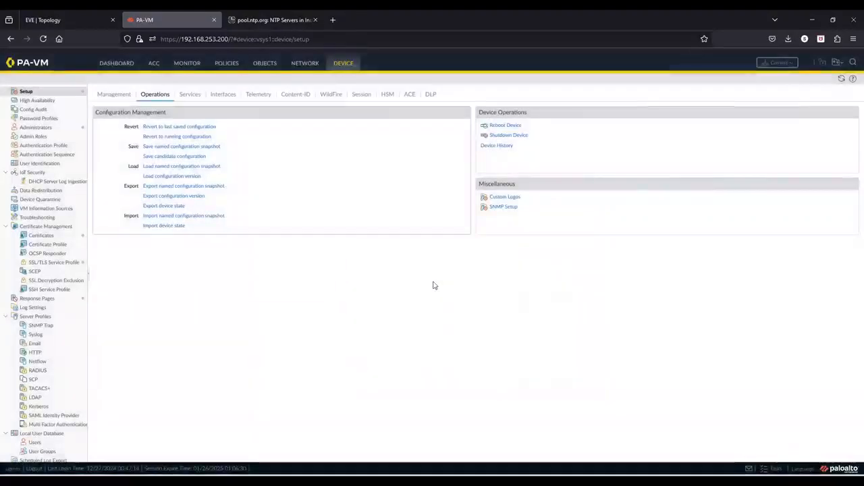
# Load NamedConfigSnapshot.xml as the candidate configuration and confirm its load job shows Completed
pyautogui.click(173, 166)
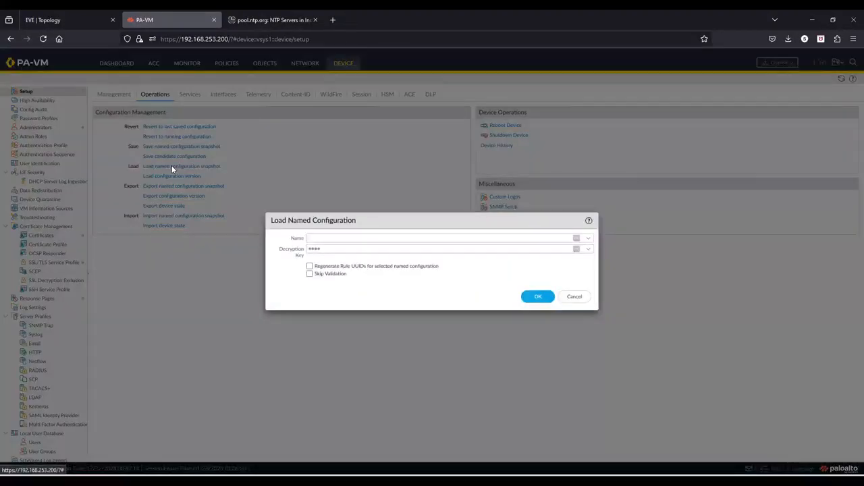
pyautogui.click(588, 238)
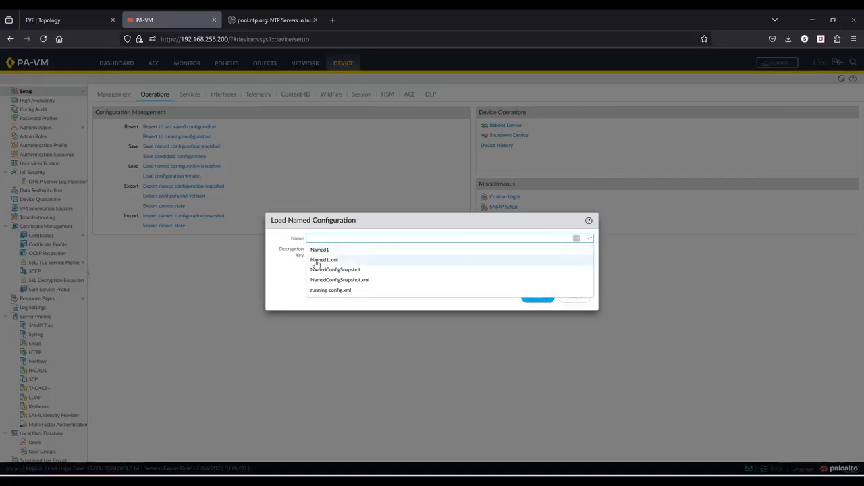
pyautogui.click(351, 281)
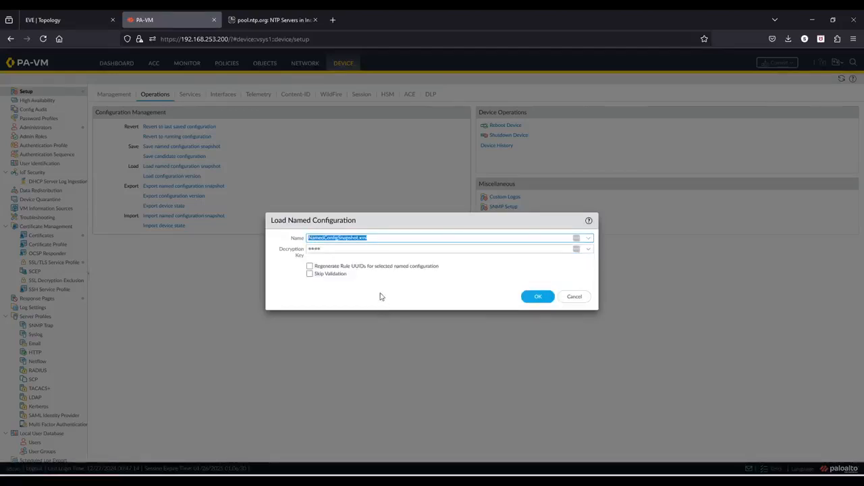
pyautogui.click(538, 298)
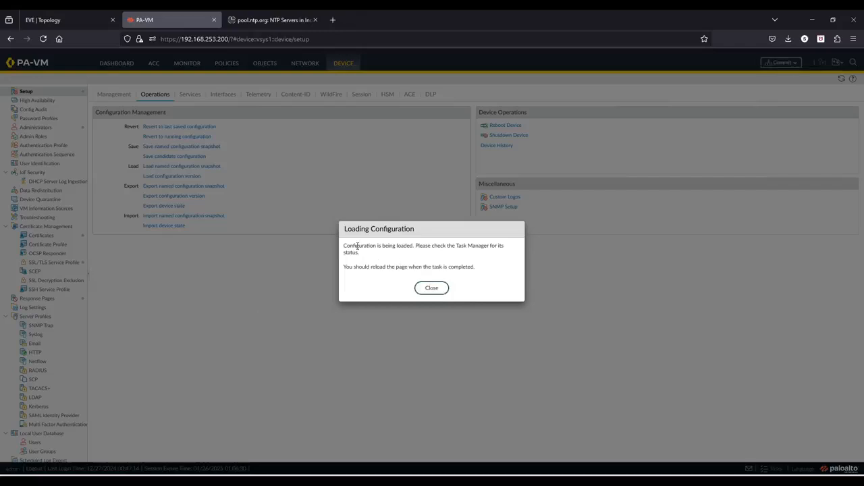
pyautogui.moveTo(355, 246); pyautogui.dragTo(450, 245)
pyautogui.click(432, 288)
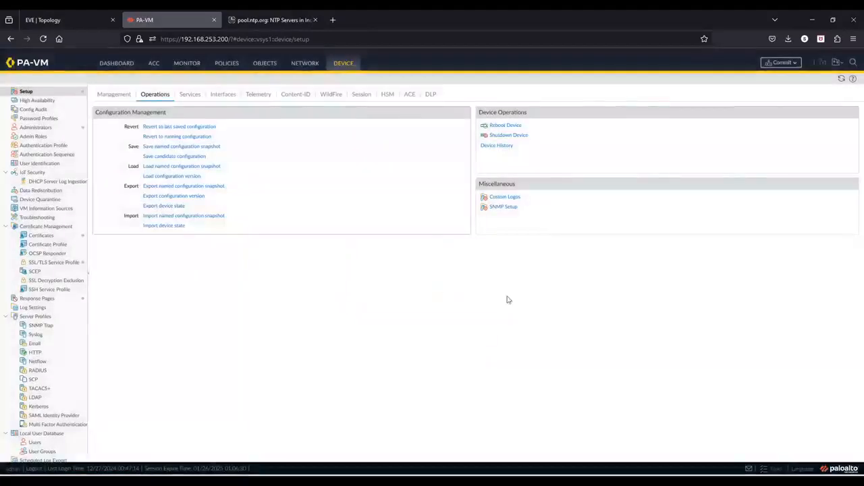
pyautogui.click(764, 467)
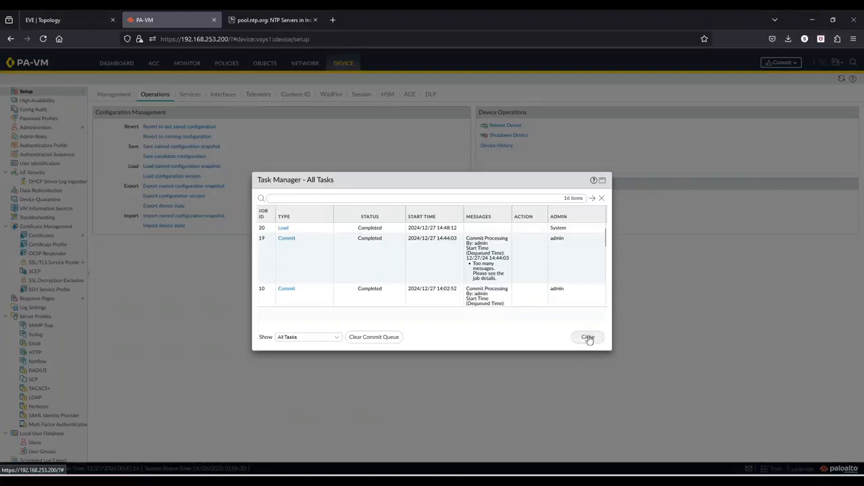
pyautogui.click(587, 337)
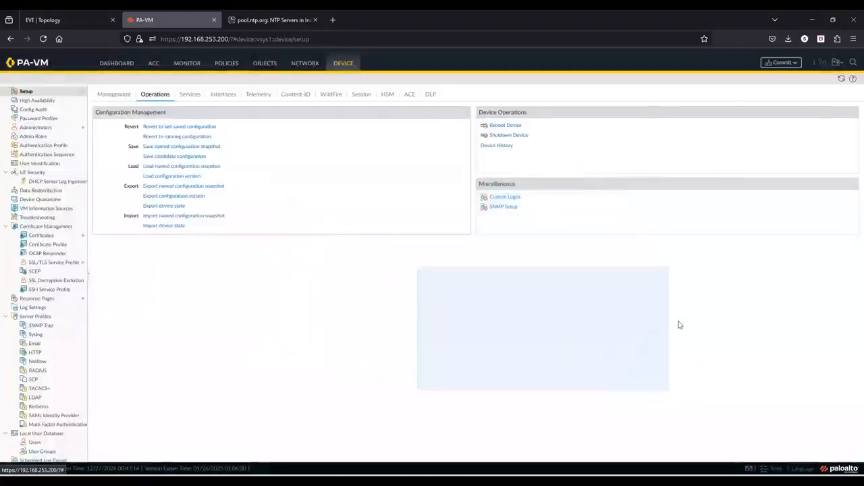
# Commit all changes from the loaded NamedConfigSnapshot.xml to the firewall
pyautogui.click(783, 62)
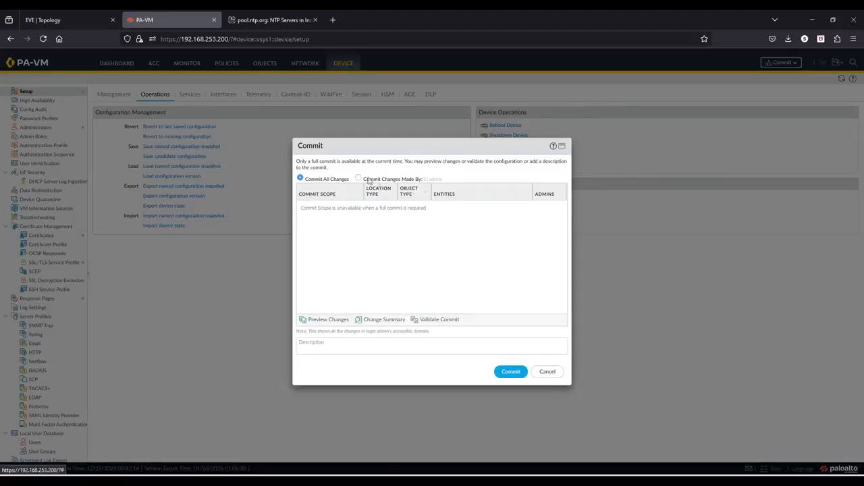
pyautogui.click(511, 371)
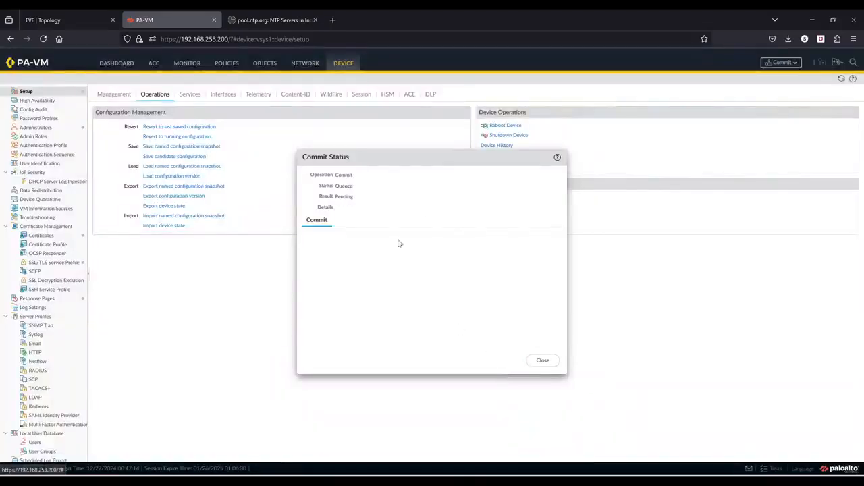
pyautogui.click(542, 361)
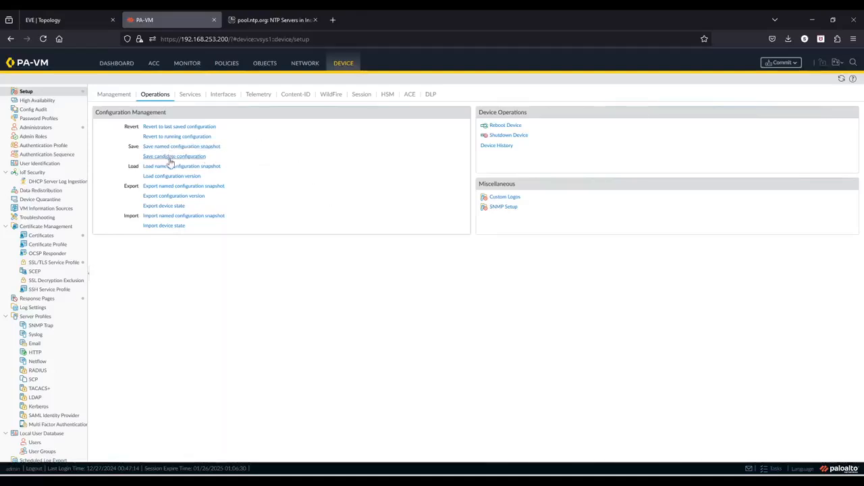
pyautogui.click(186, 196)
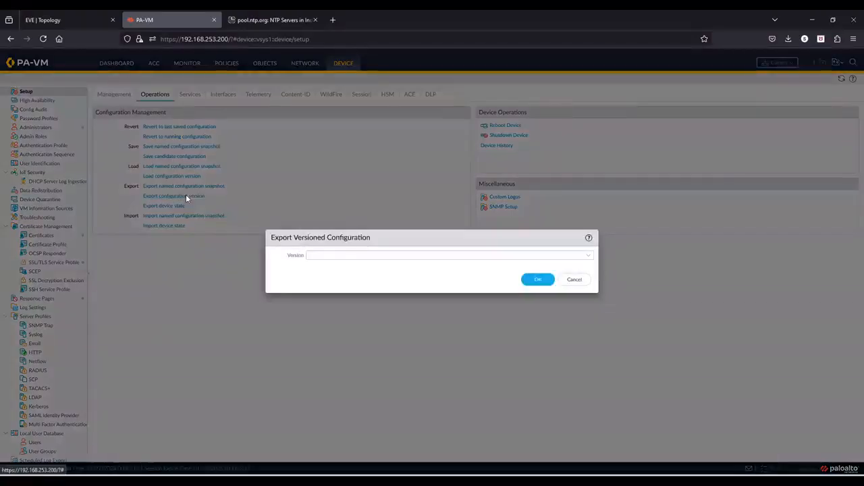
pyautogui.click(590, 258)
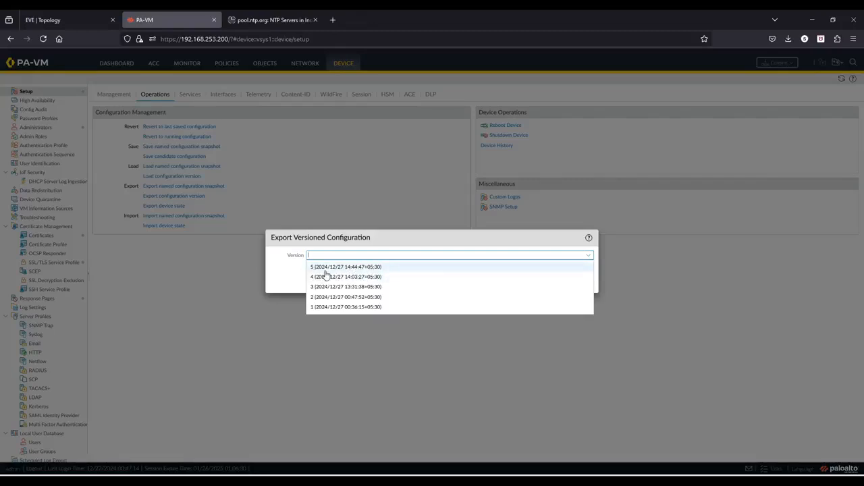
pyautogui.click(283, 279)
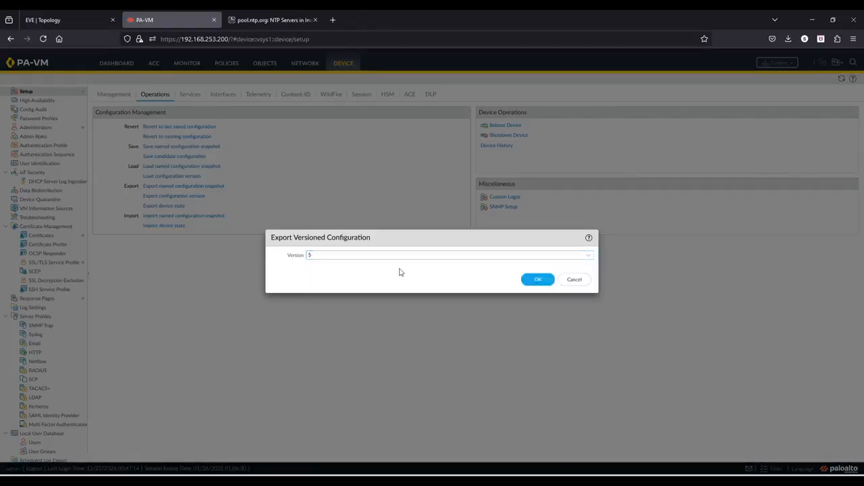
pyautogui.click(586, 280)
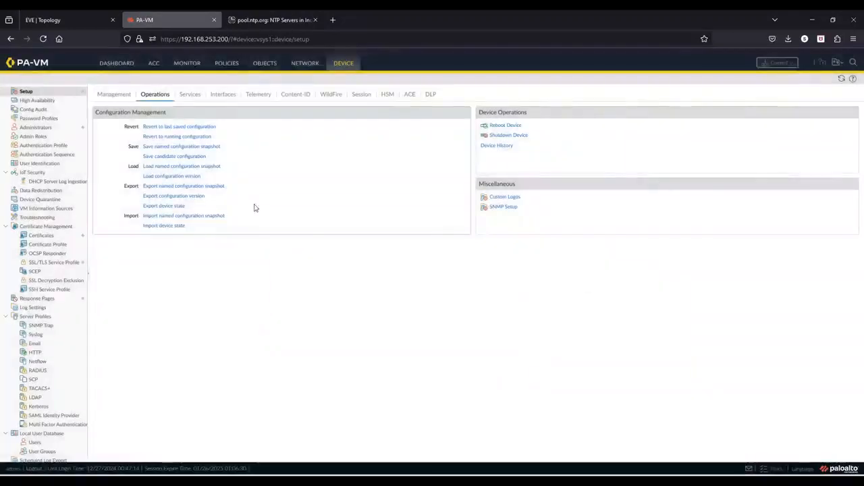
pyautogui.click(177, 176)
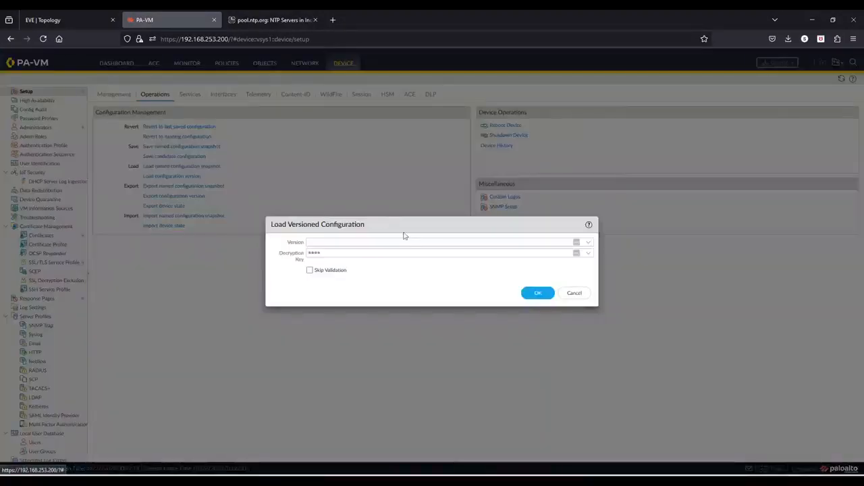
pyautogui.click(586, 243)
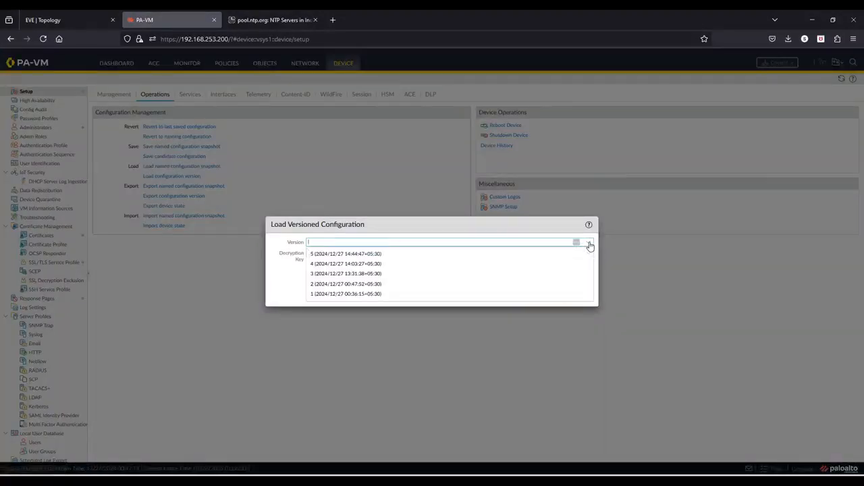
pyautogui.click(341, 294)
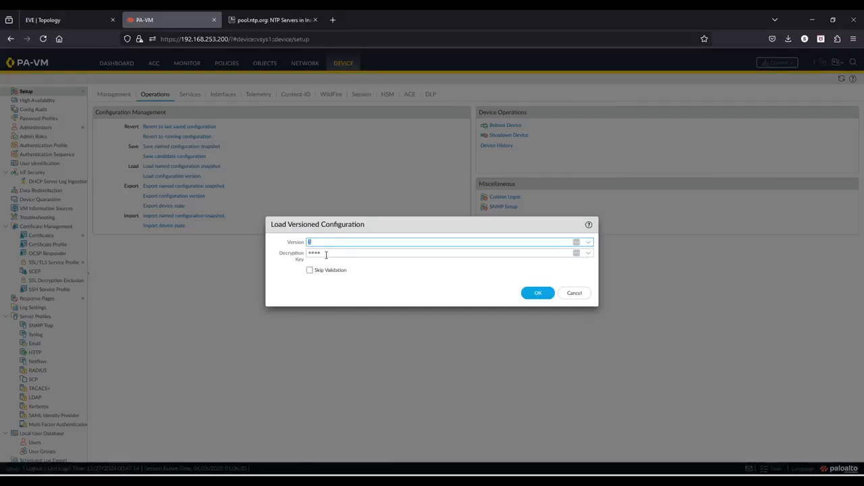
pyautogui.click(583, 294)
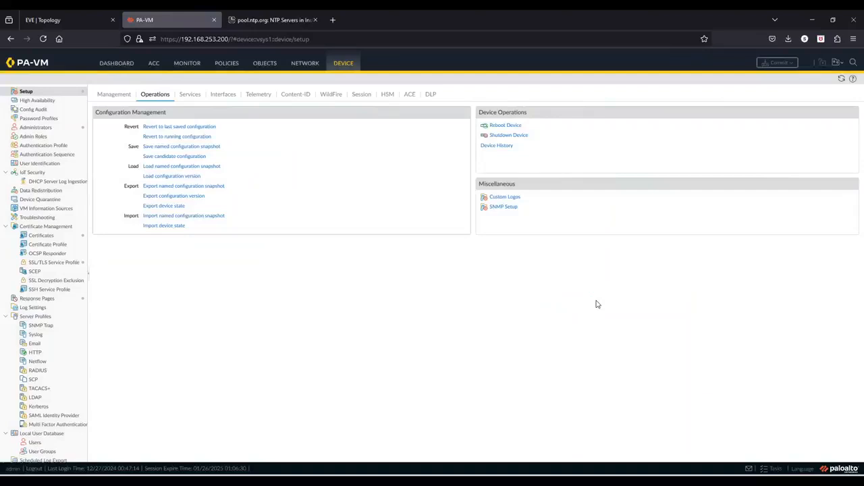